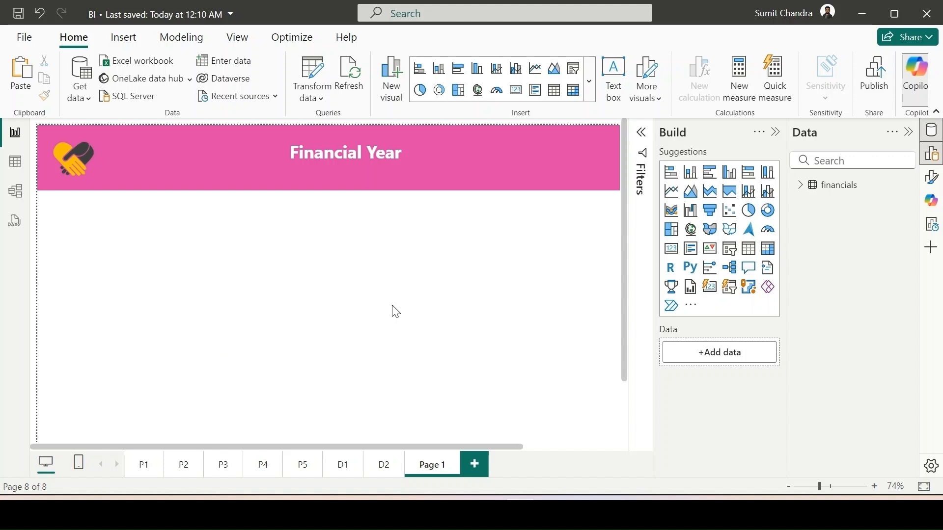
- Create a calculated table named CalendarTable with the formula CALENDARAUTO()
click(15, 162)
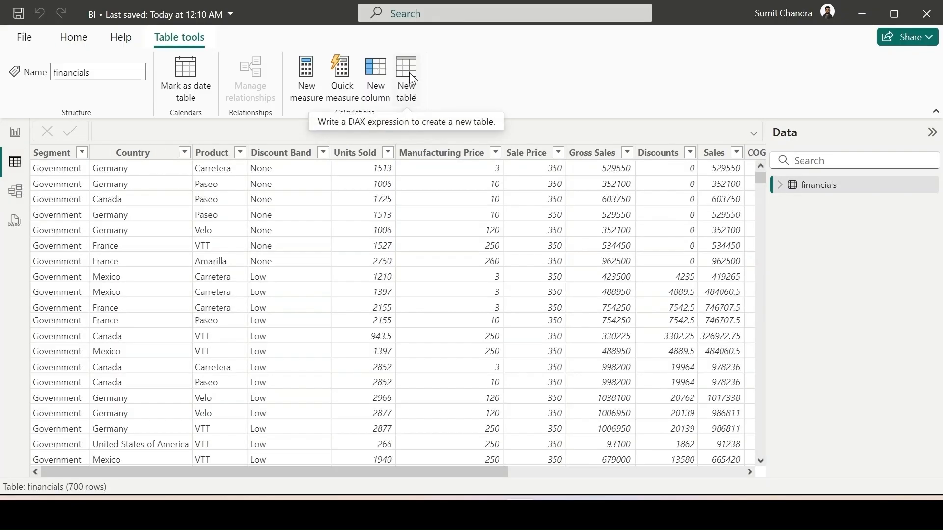
click(410, 74)
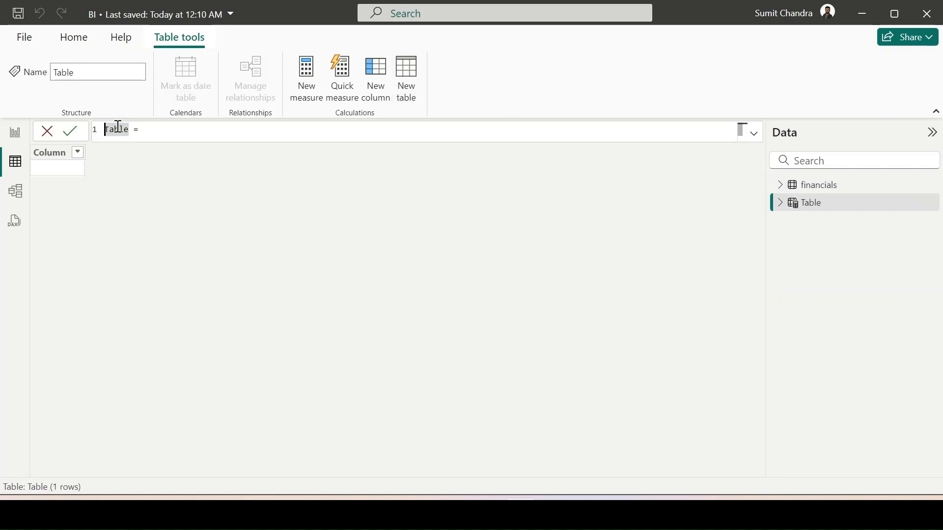
text(Calendar)
click(230, 133)
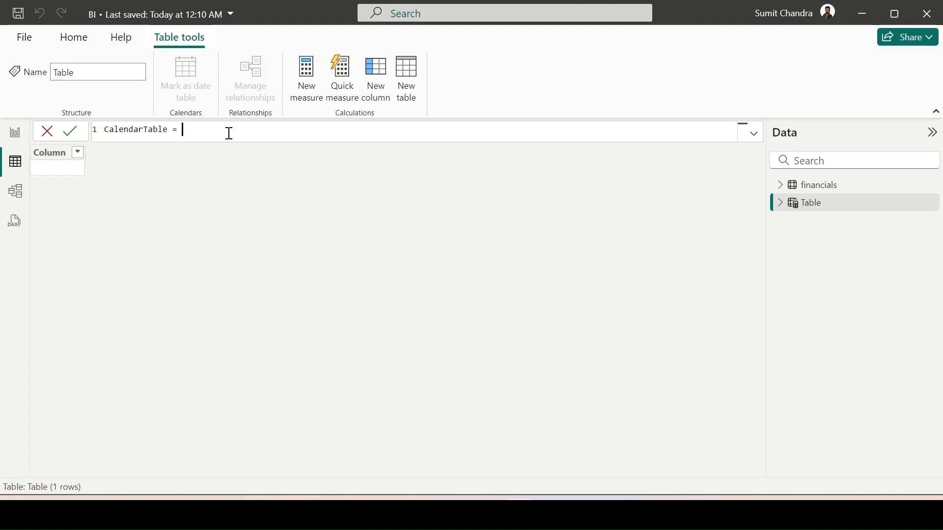
text(CALENDARAUTO()
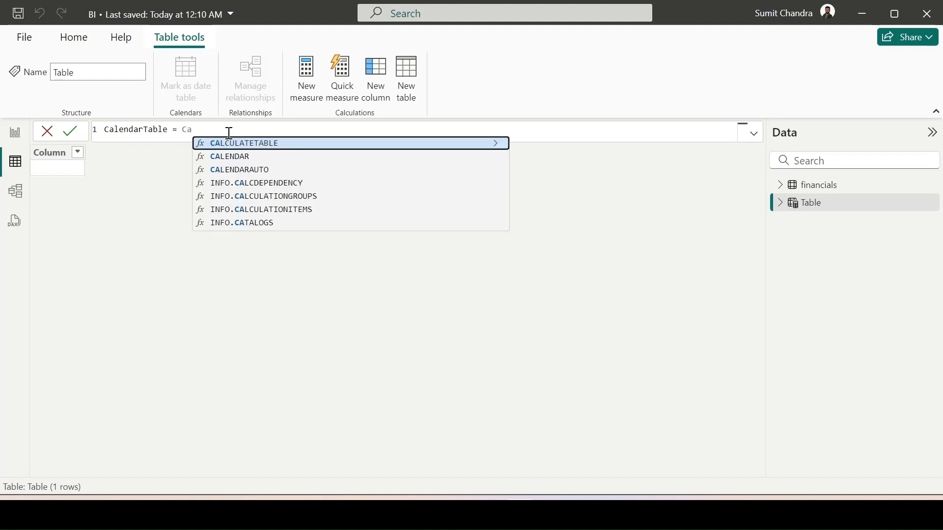
key(Down)
key(Down)
key(Tab)
text())
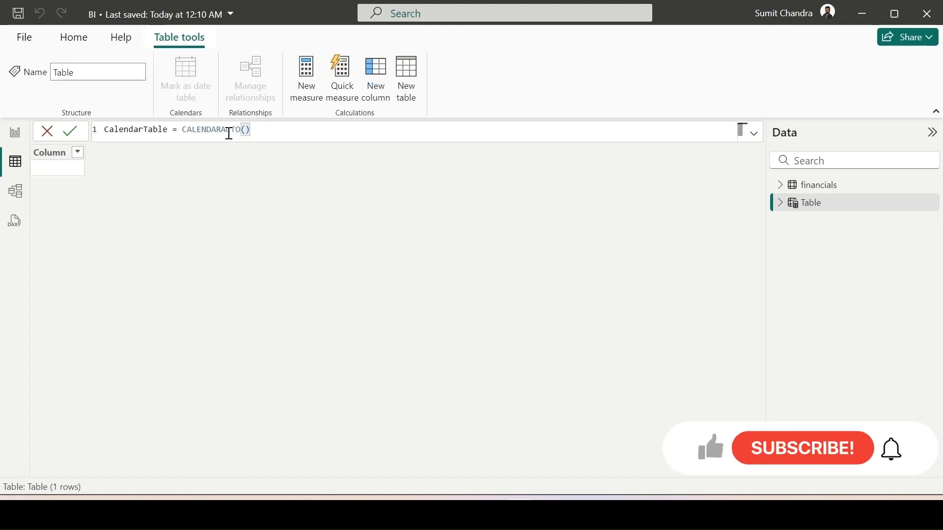
key(Return)
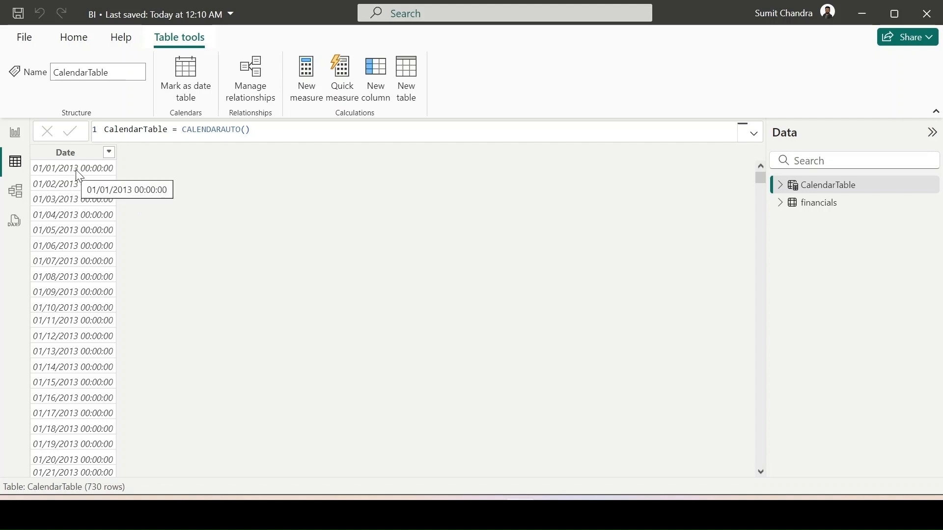
- Set the fiscal year end month to 3 in CalendarTable's CALENDARAUTO formula
mouse_move(758, 175)
mouse_down()
mouse_move(775, 475)
mouse_move(765, 477)
mouse_up()
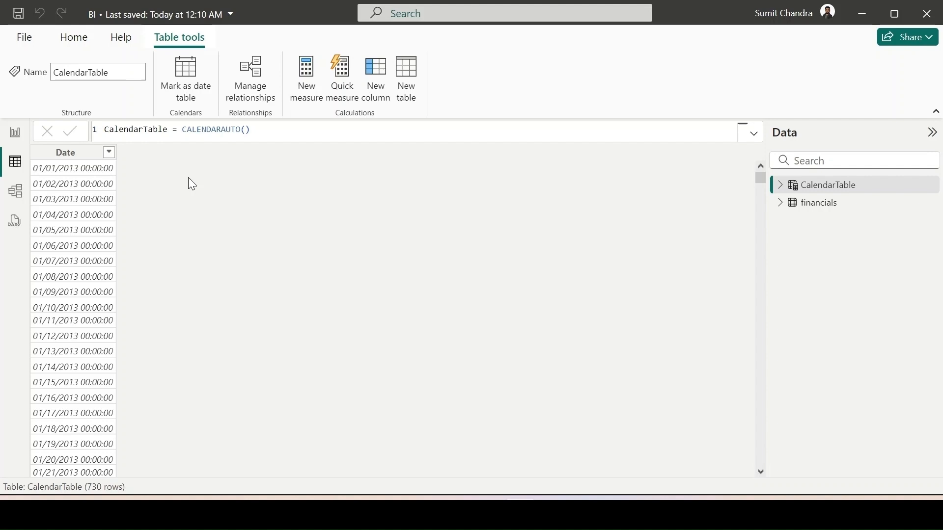
click(252, 141)
key(BackSpace)
text(,)
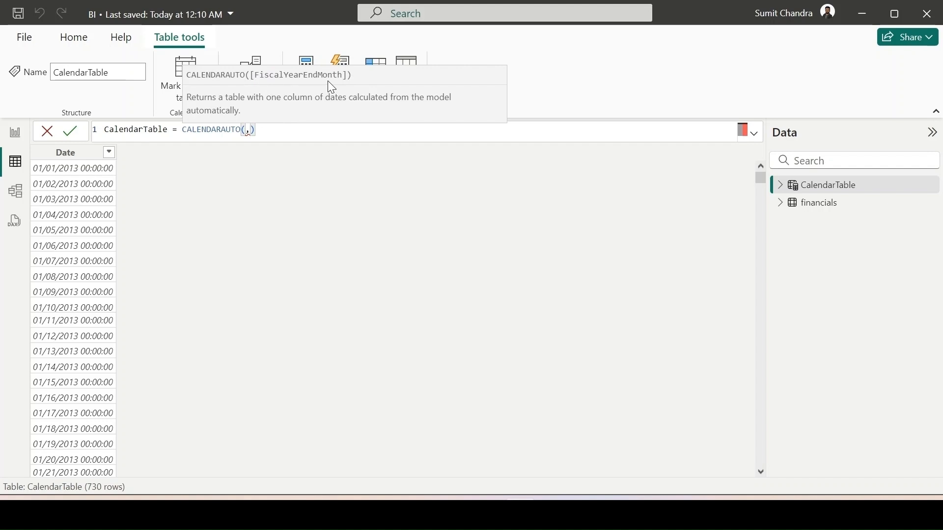
key(BackSpace)
text(3)
key(Return)
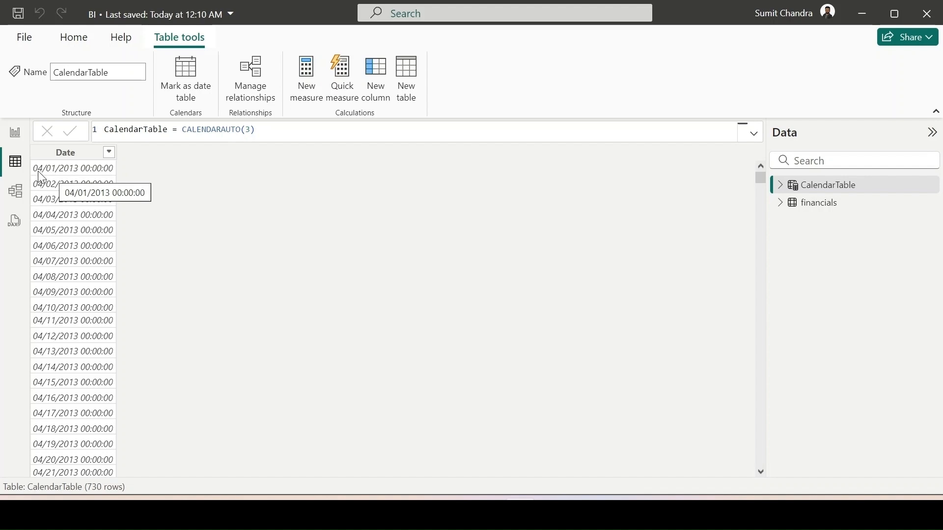
- Set CalendarTable's Date column to the Date data type with the Short Date format
drag(761, 179, 752, 159)
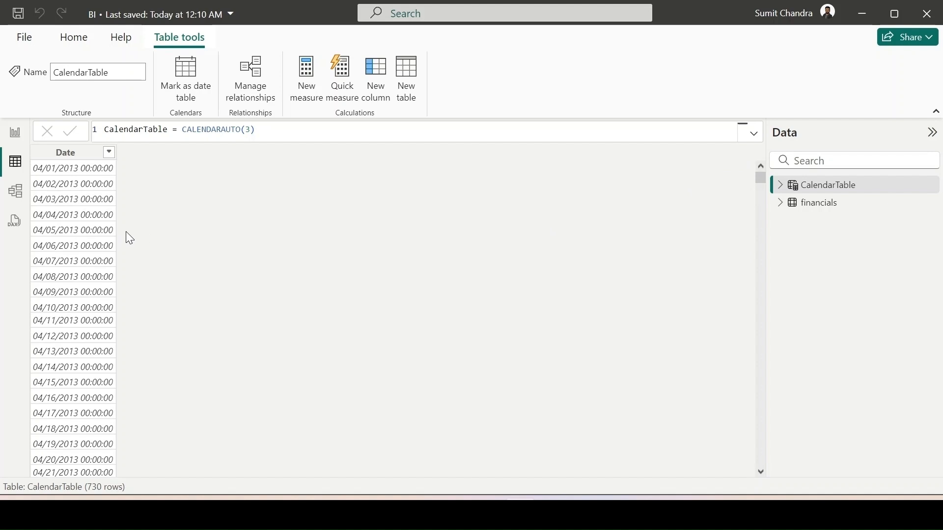
click(93, 158)
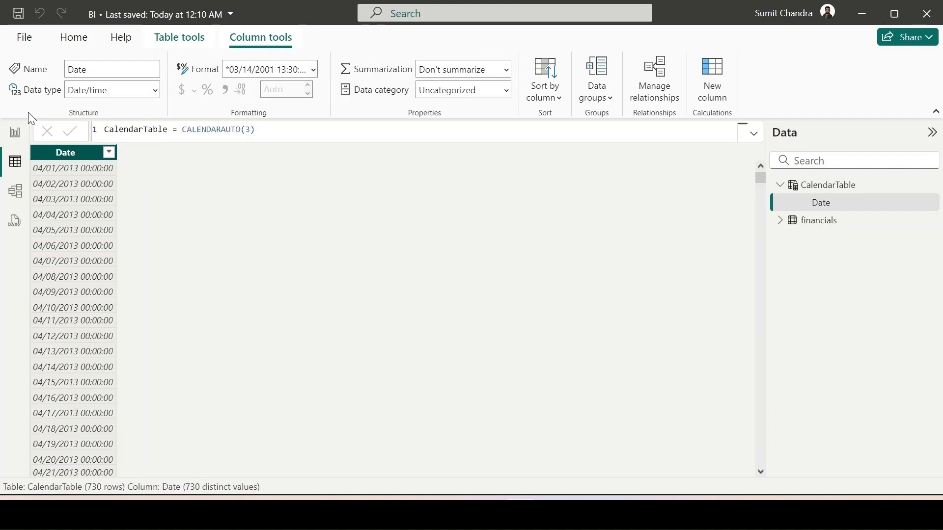
click(157, 92)
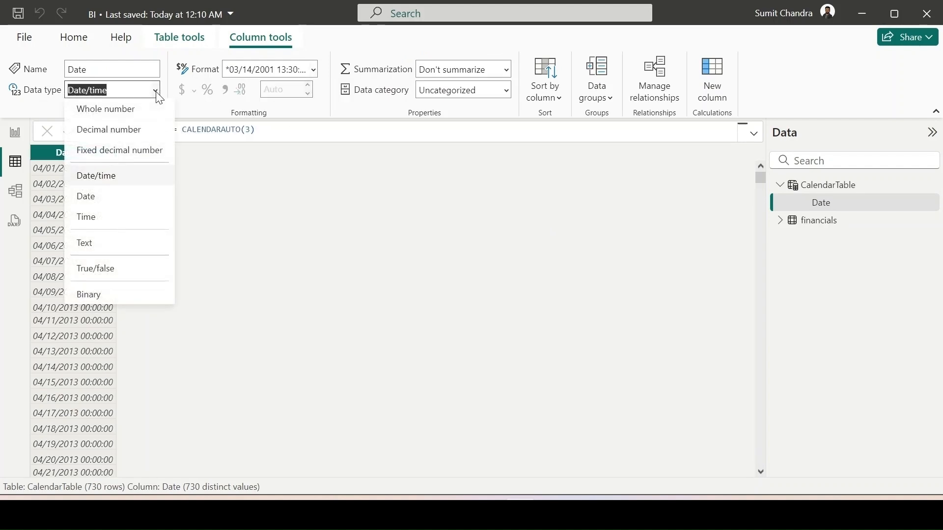
click(122, 196)
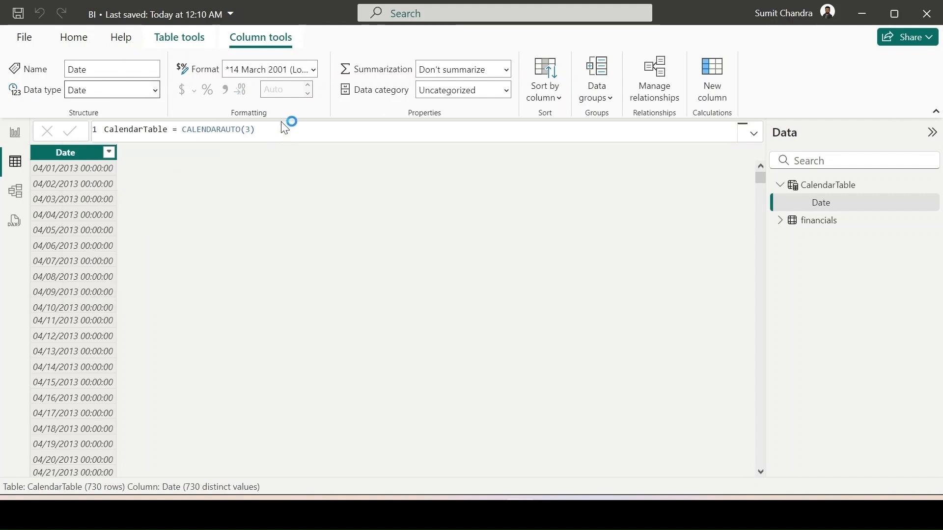
click(313, 71)
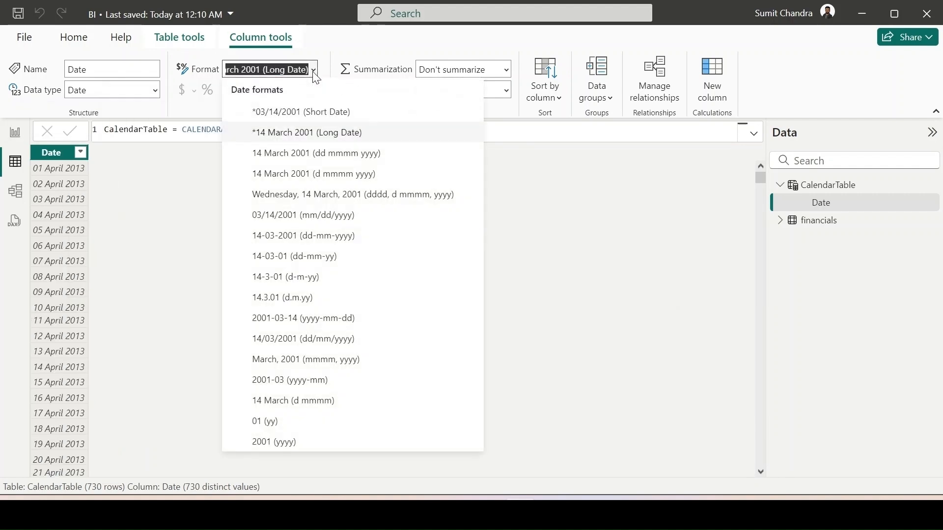
click(307, 114)
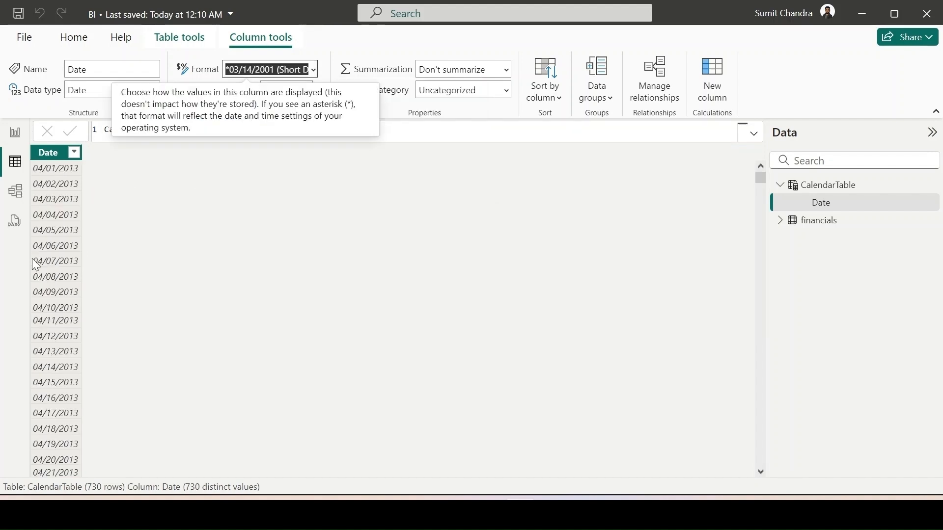
- Add a calculated column to CalendarTable and name it MonthName in its formula
click(713, 83)
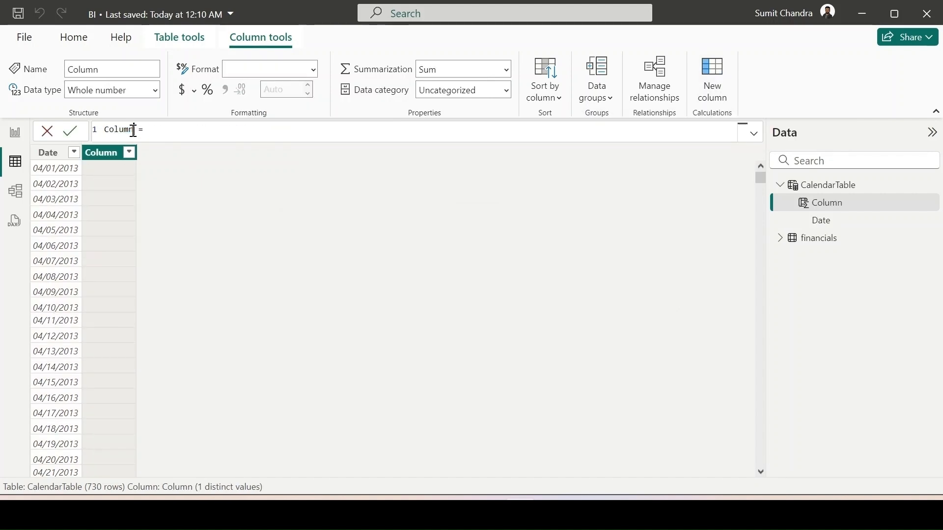
drag(133, 130, 103, 133)
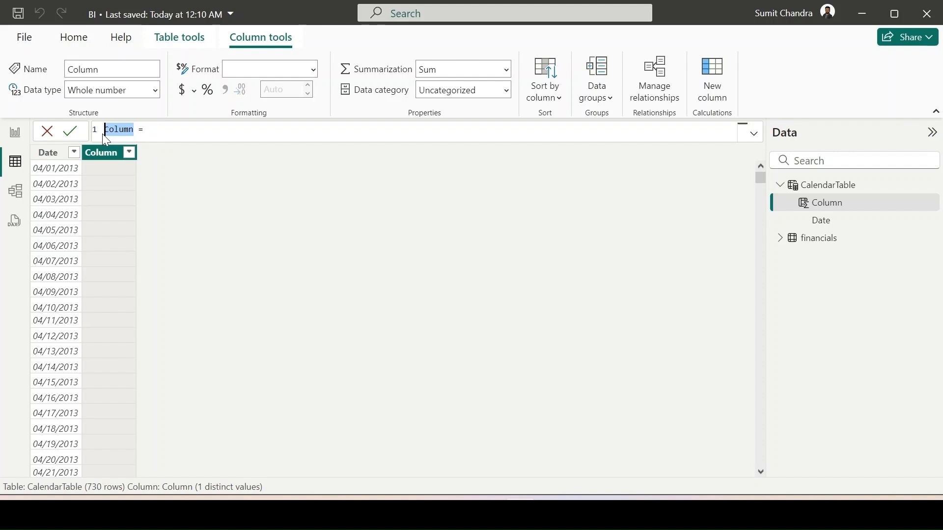
text(MonthName)
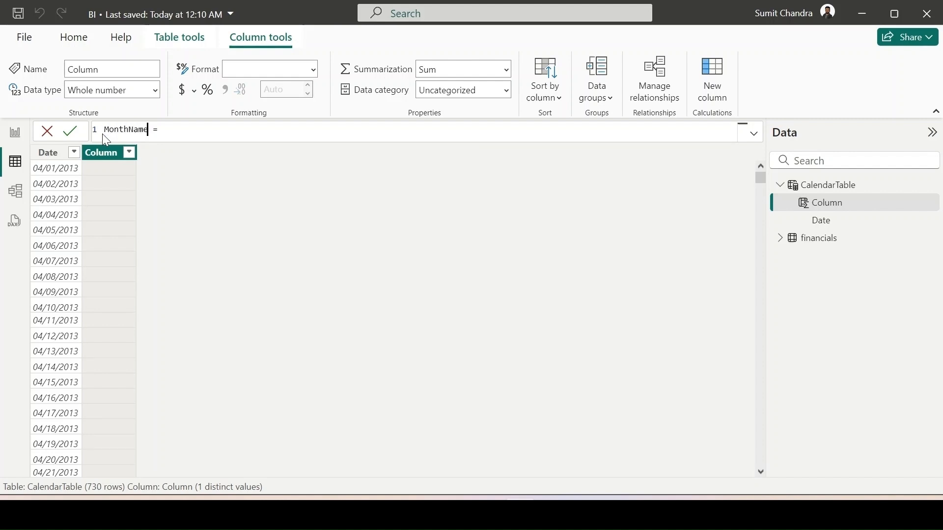
click(178, 129)
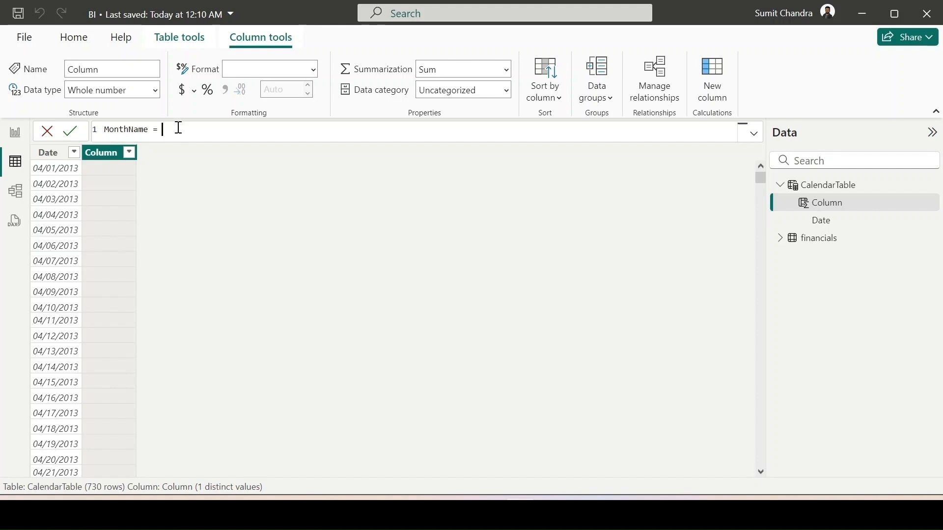
- Define the MonthName column as FORMAT('CalendarTable'[Date],"MMM")
text(For)
key(Tab)
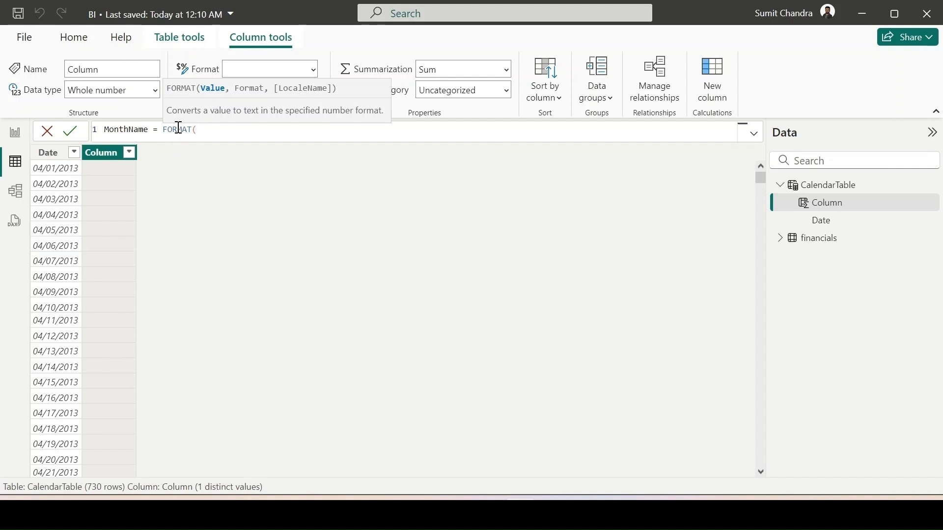
text('ca)
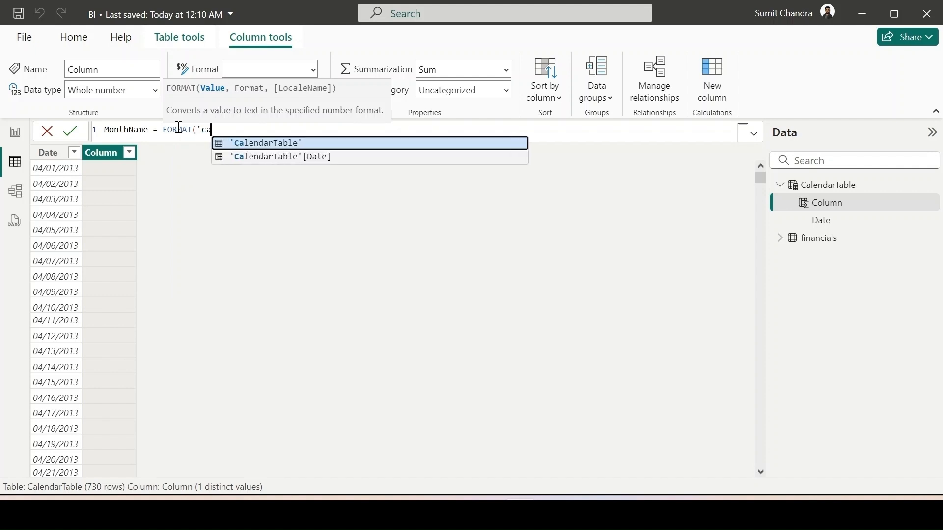
key(Down)
key(Tab)
text(,)
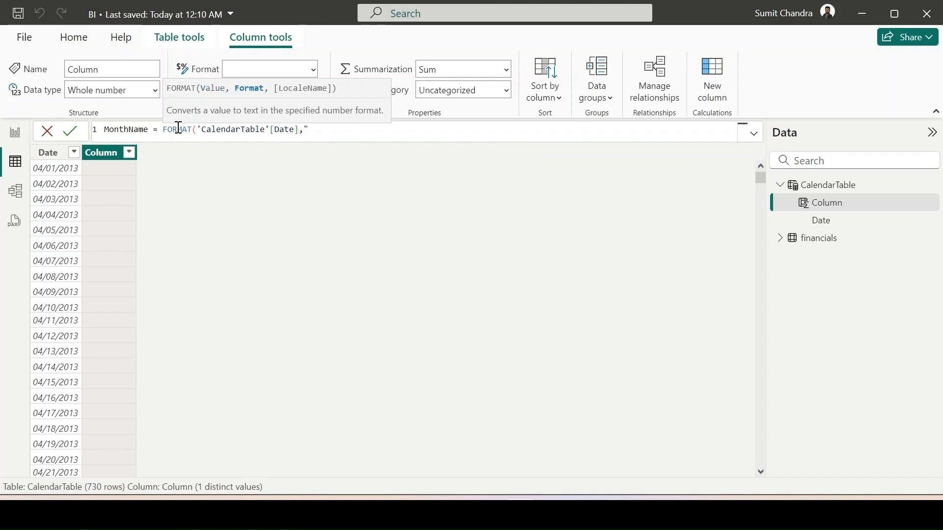
text(MMM"))
key(Return)
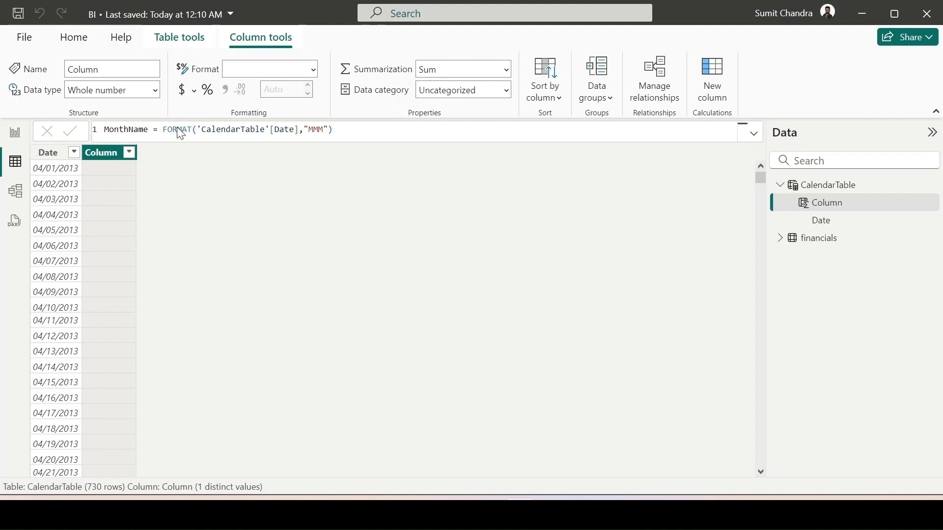
- Change the MonthName formula's format string to "MMMM" for full month names
double_click(317, 130)
text(MMMM)
key(Return)
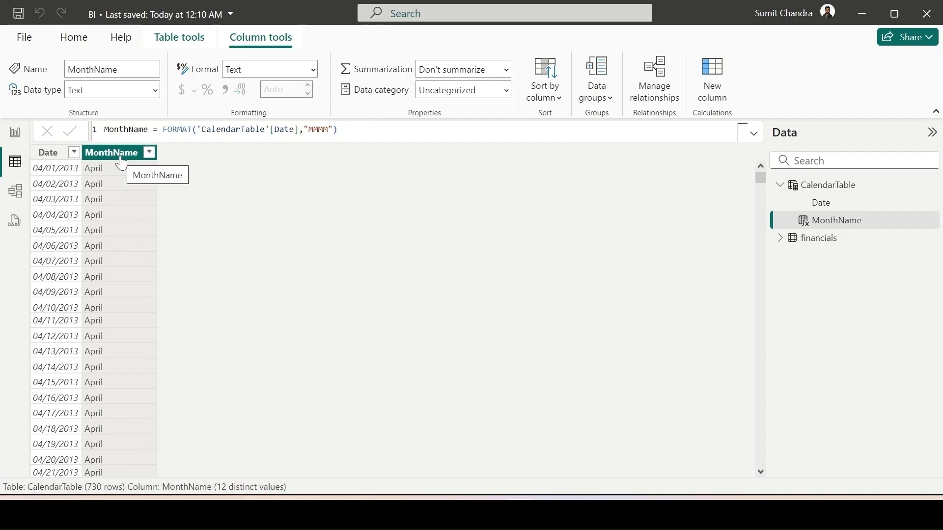
- Add another calculated column to CalendarTable and name it MonthNo in its formula
click(717, 105)
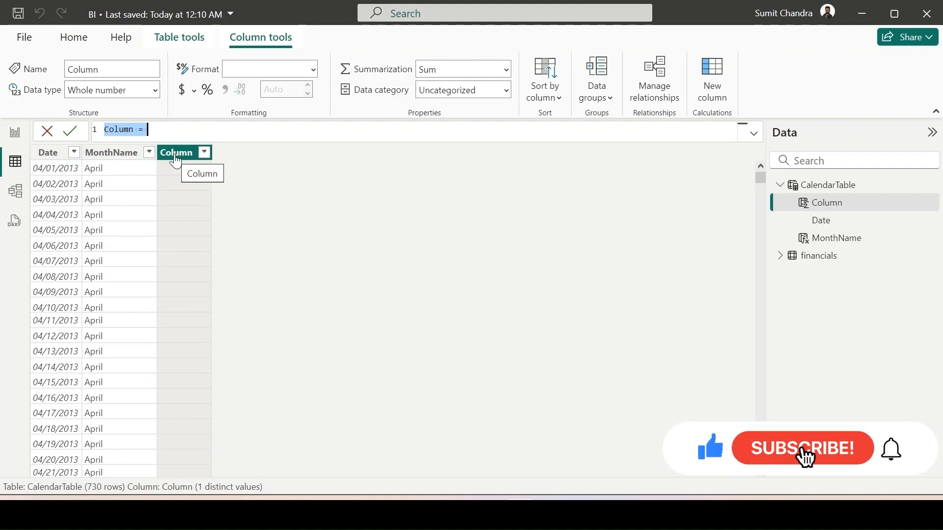
click(133, 129)
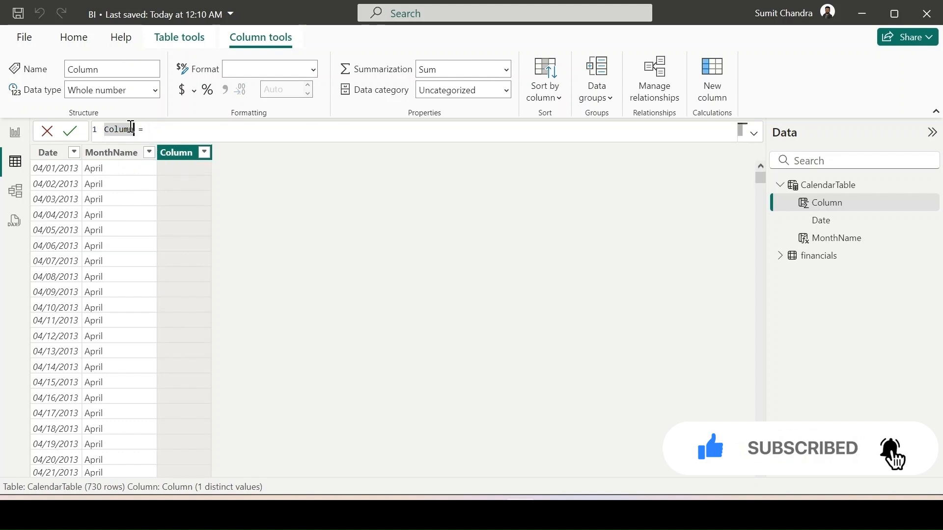
key(BackSpace)
key(BackSpace)
key(BackSpace)
key(BackSpace)
key(BackSpace)
key(BackSpace)
text(Month)
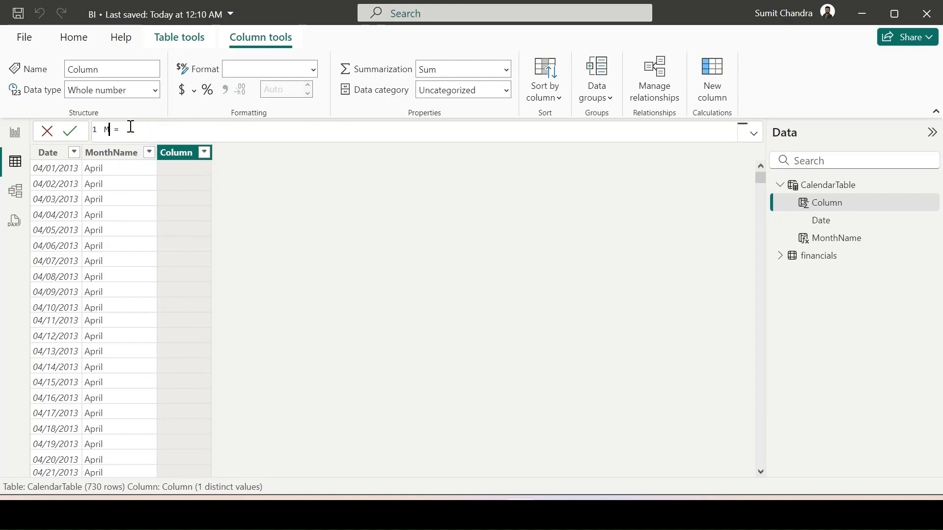
text(No)
text(month)
- Define the MonthNo column as MONTH('CalendarTable'[Date])
key(Tab)
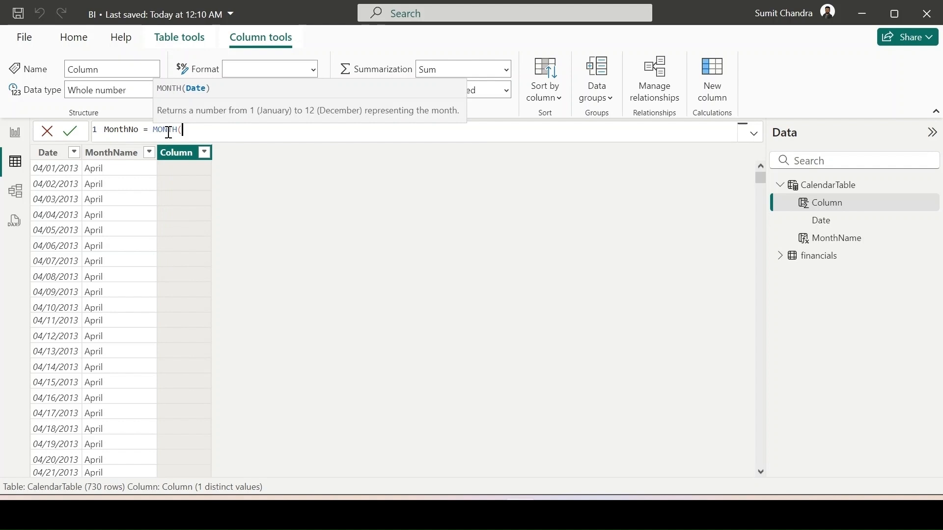
text('cal)
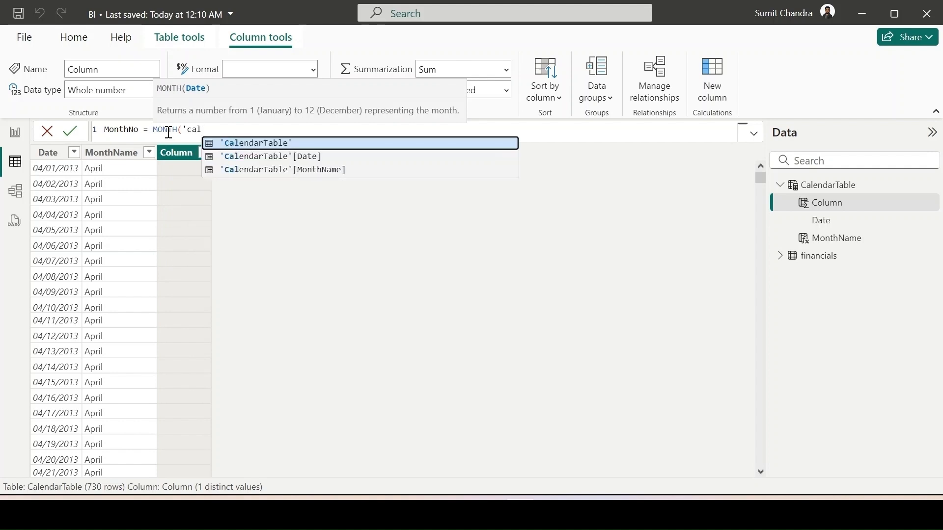
key(Down)
key(Down)
key(Up)
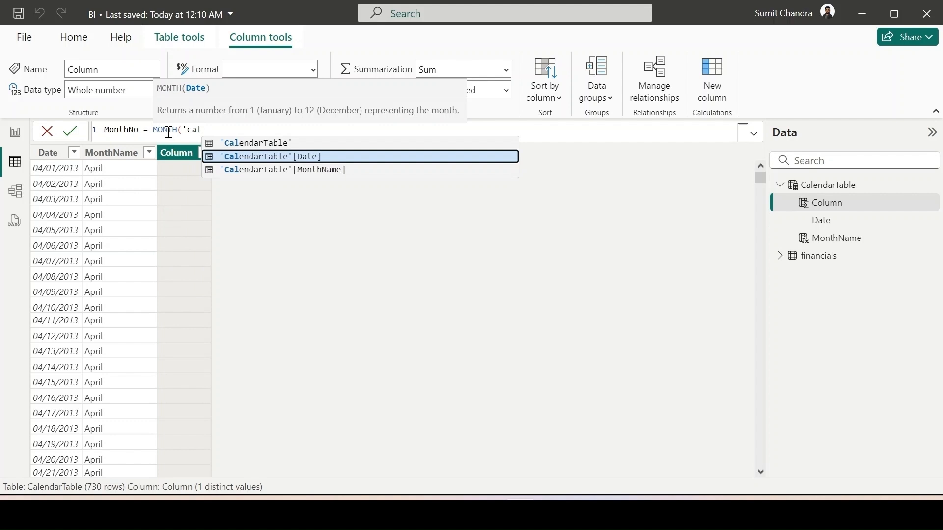
key(Tab)
text())
key(Return)
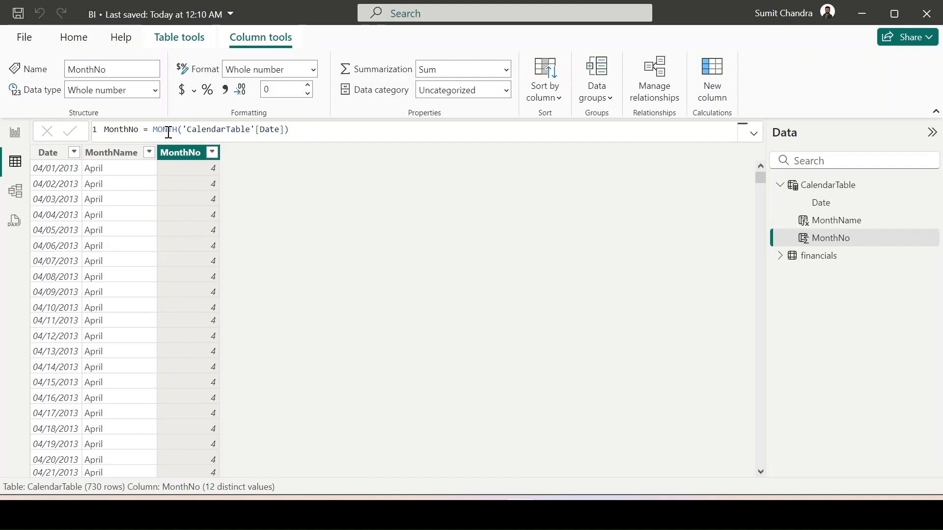
- Redefine the MonthNo column as EOMONTH('CalendarTable'[Date],-3)
scroll(194, 194, down, 18)
scroll(194, 193, up, 18)
drag(290, 129, 147, 129)
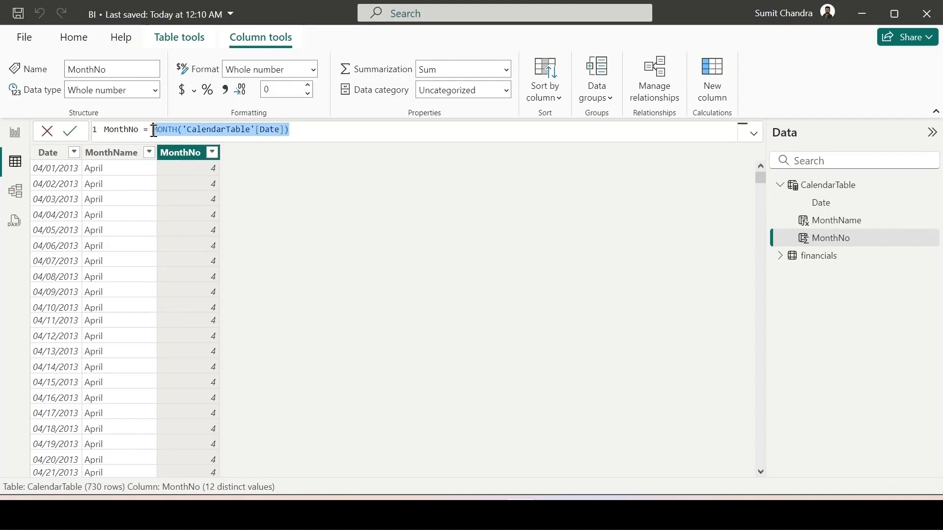
key(BackSpace)
text(Eo)
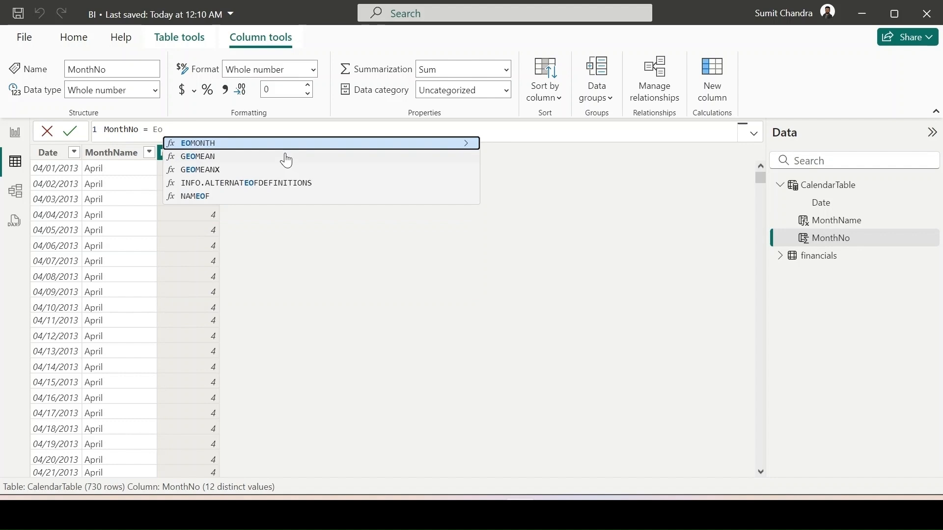
key(Tab)
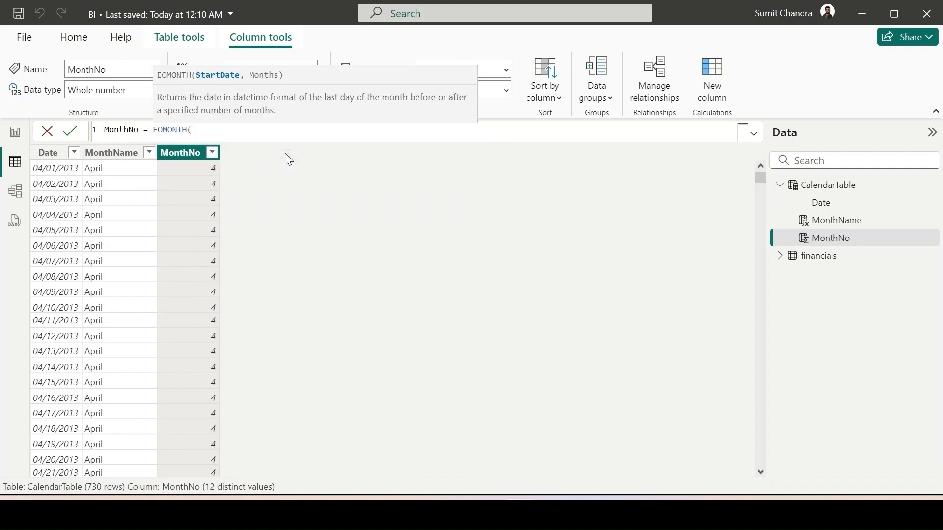
text(')
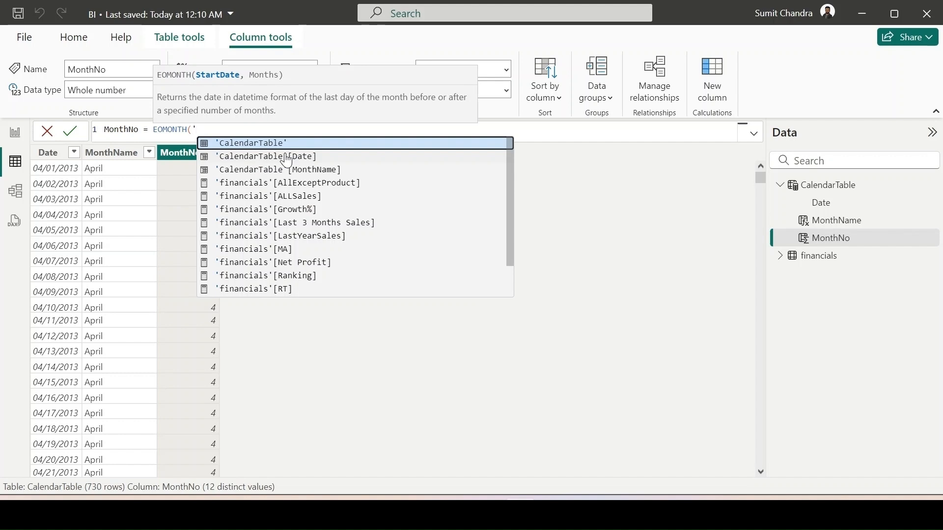
key(Down)
key(Down)
key(Up)
key(Tab)
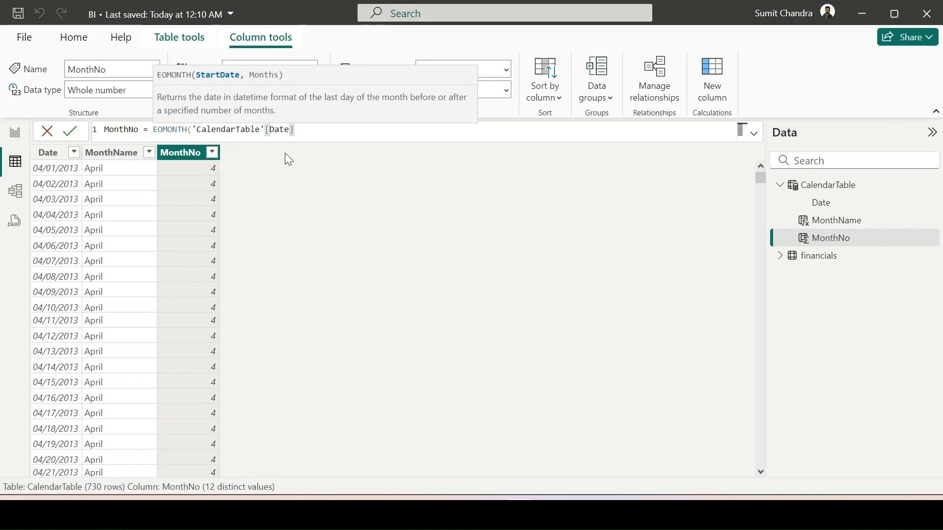
text(,)
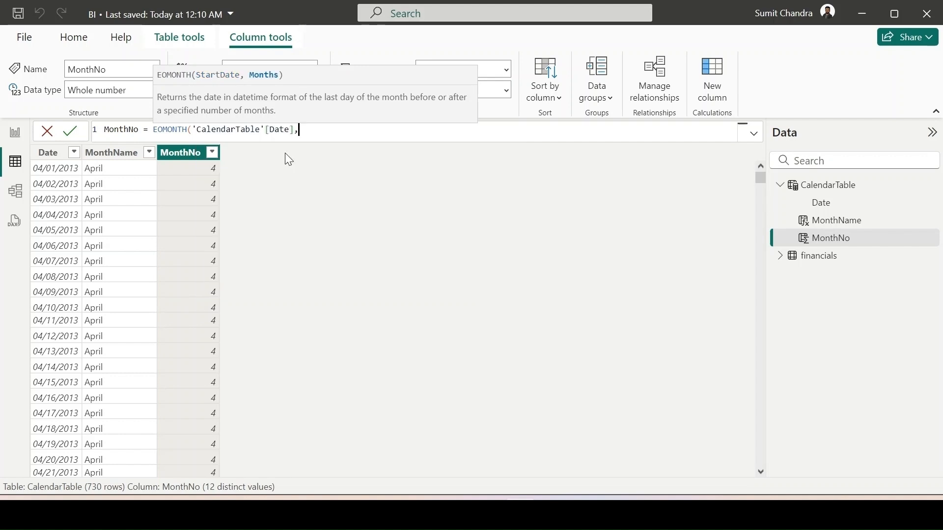
text(-3))
key(Return)
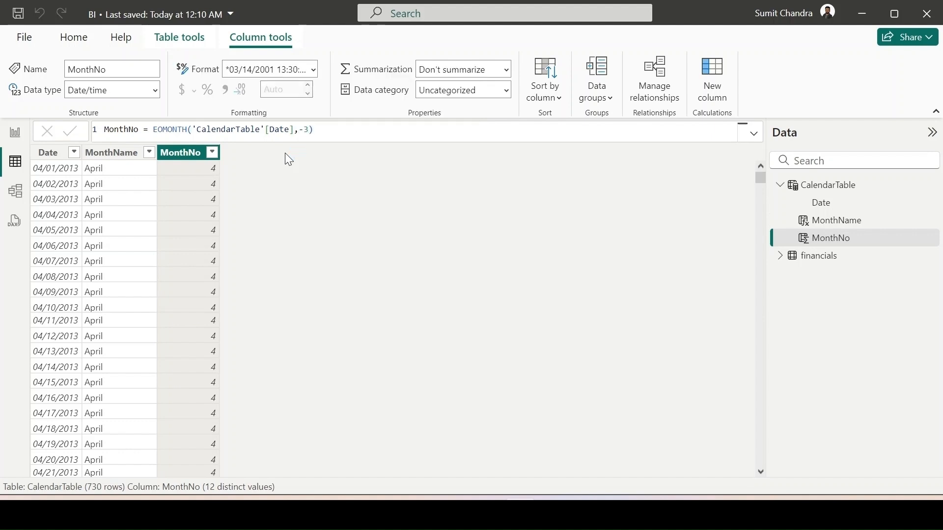
- Wrap the MonthNo column's EOMONTH expression in MONTH() so it returns fiscal month numbers
double_click(172, 129)
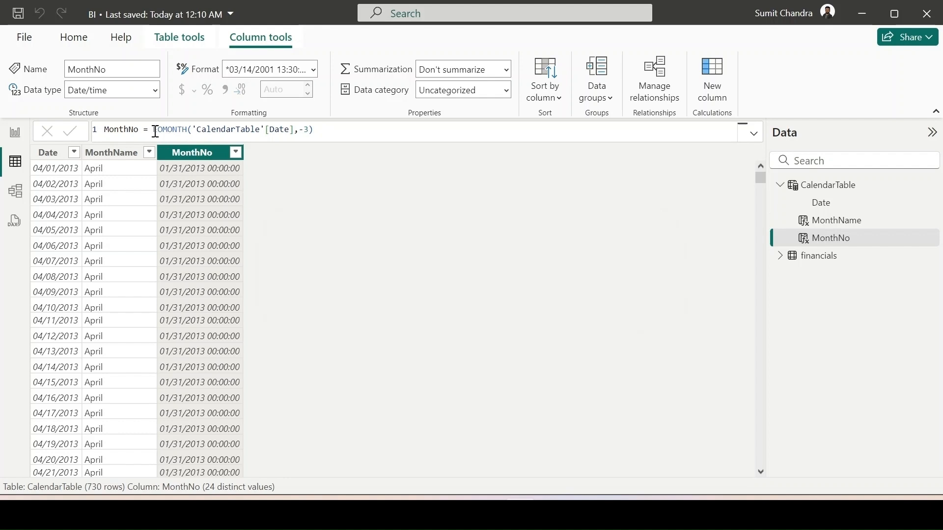
text(MONTH()
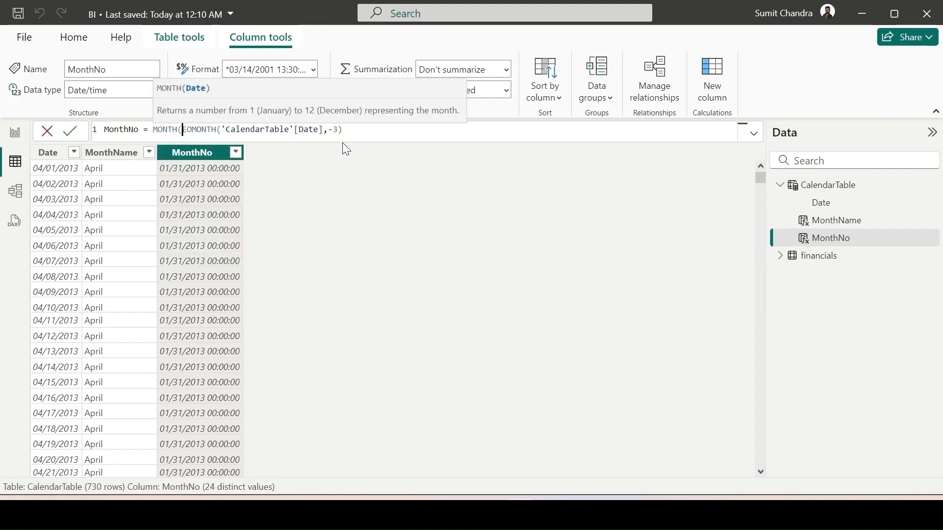
click(358, 130)
text())
key(Return)
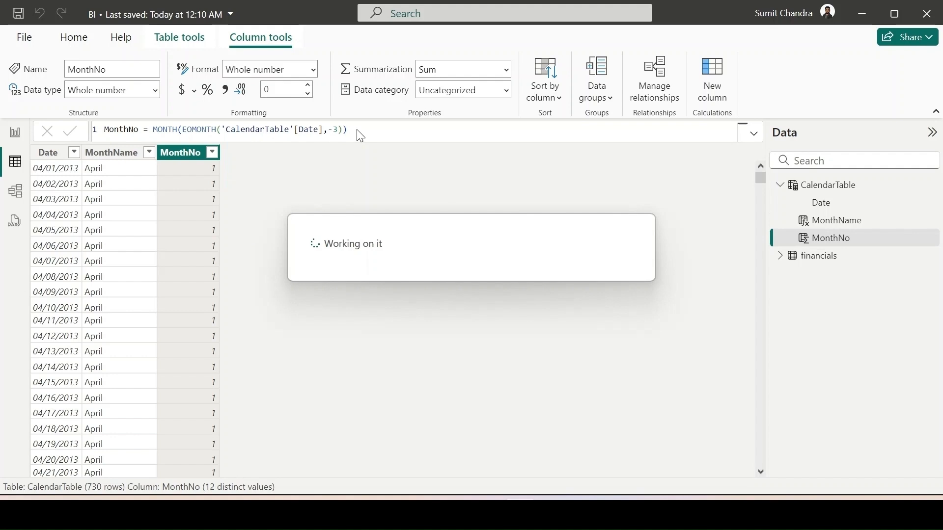
scroll(179, 288, down, 11)
scroll(187, 337, up, 11)
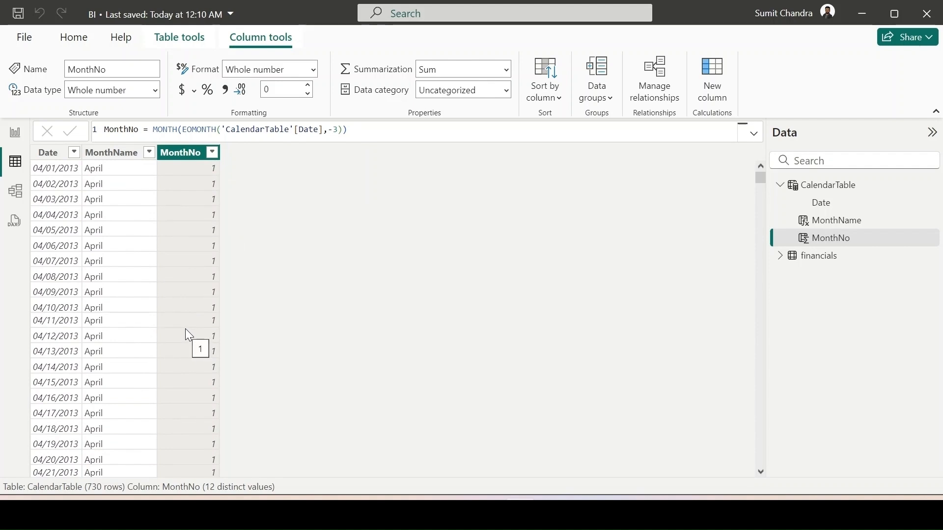
- Sort the MonthName column by the MonthNo column
click(114, 152)
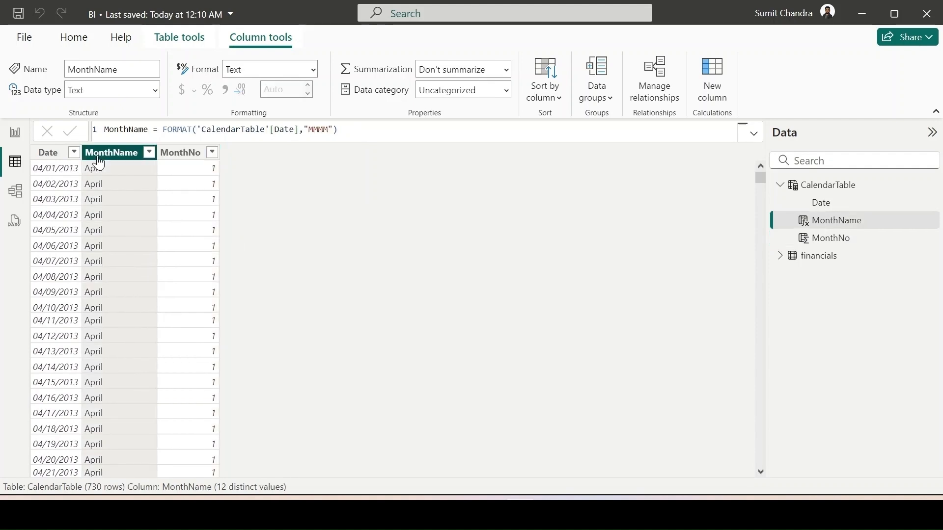
click(559, 98)
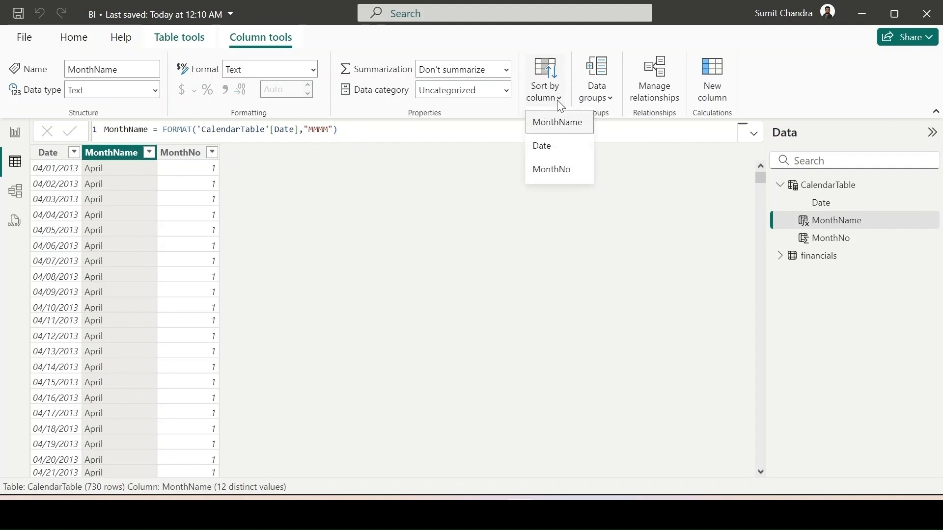
click(565, 172)
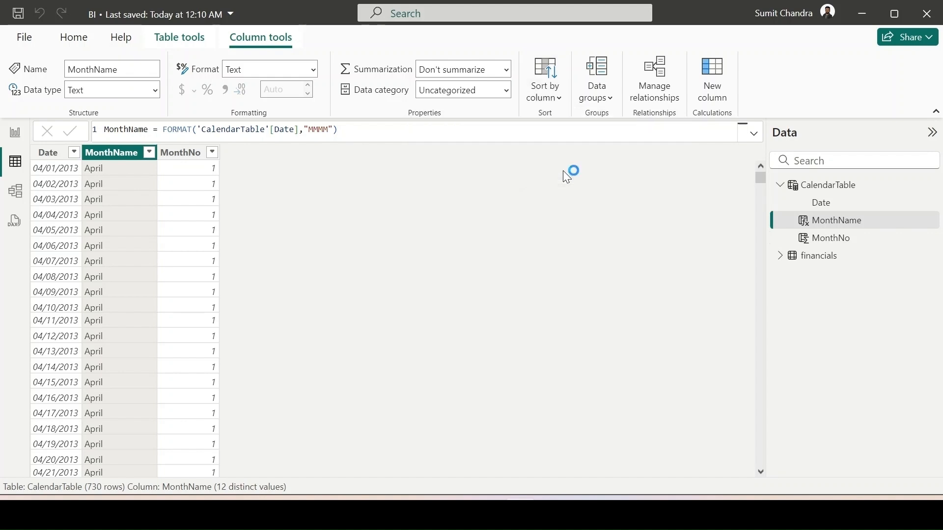
- Add another calculated column to CalendarTable and name it Quarter in its formula
click(172, 153)
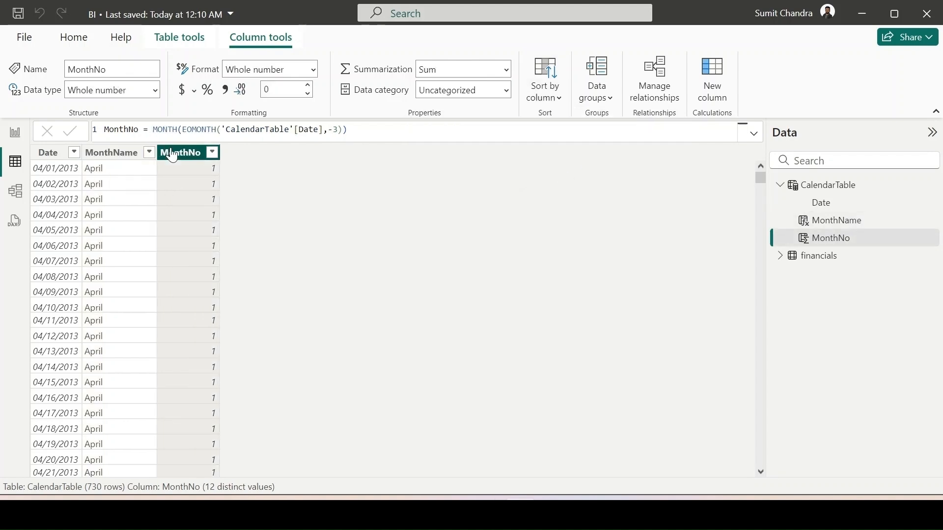
click(711, 91)
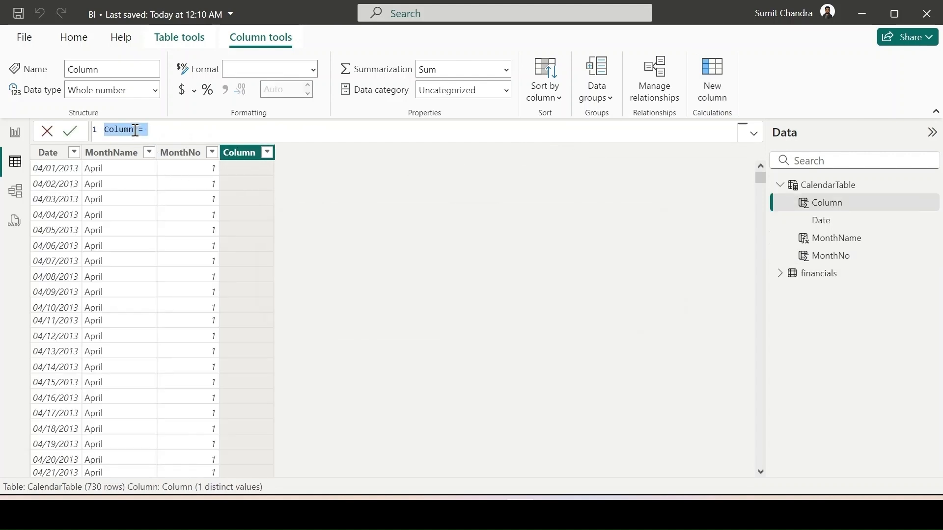
text(Quarter)
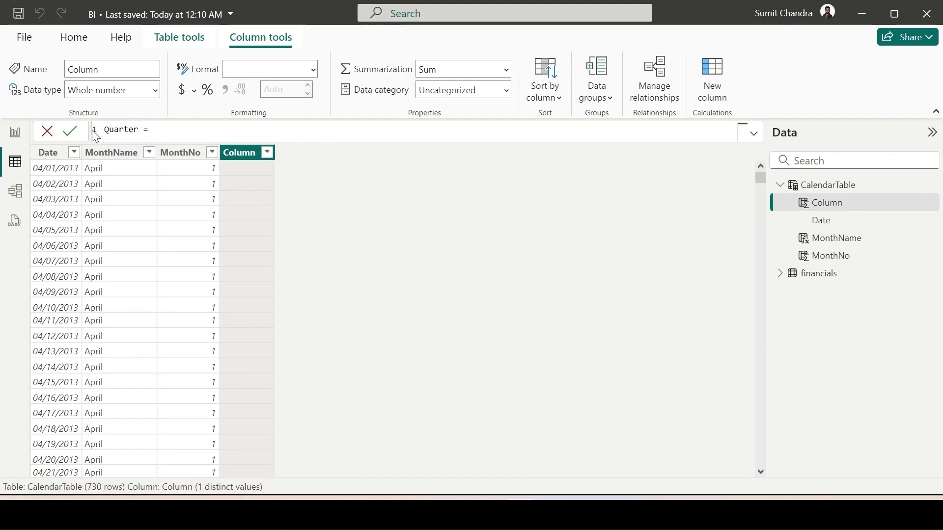
click(205, 132)
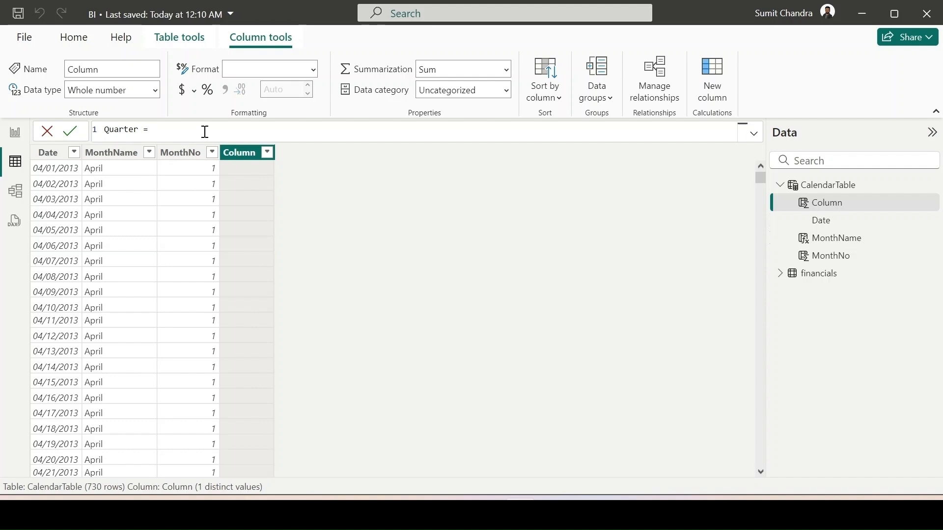
- Start the Quarter formula with an IF that returns "Q1" when 'CalendarTable'[MonthNo]<=3
text(IF()
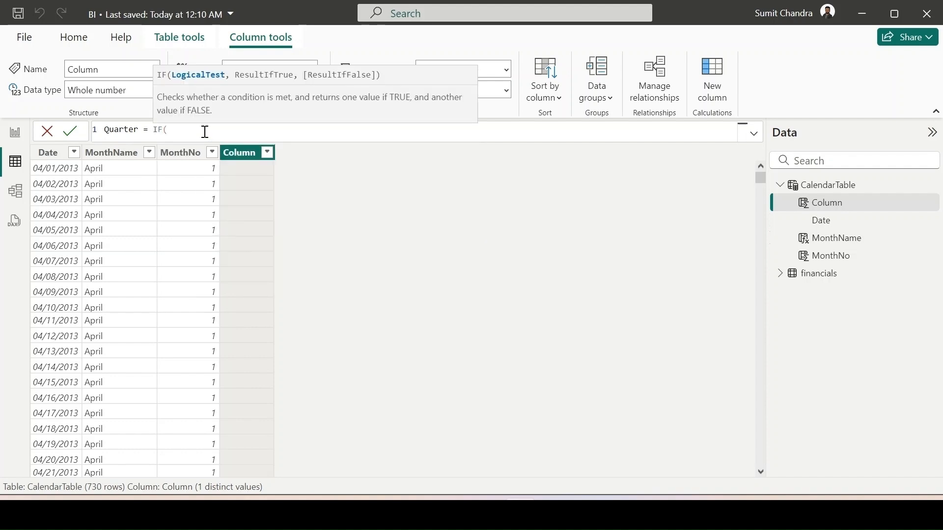
text('ca)
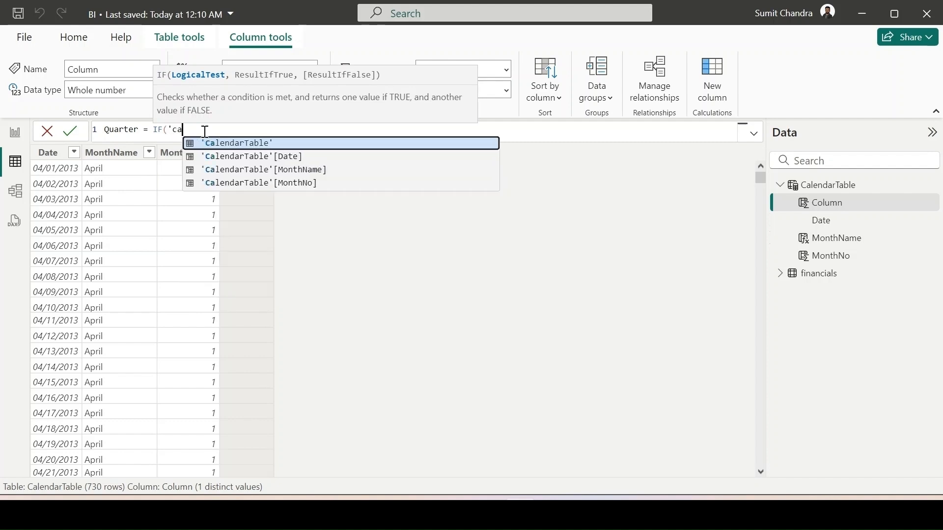
key(Down)
key(Down)
key(Down)
key(Tab)
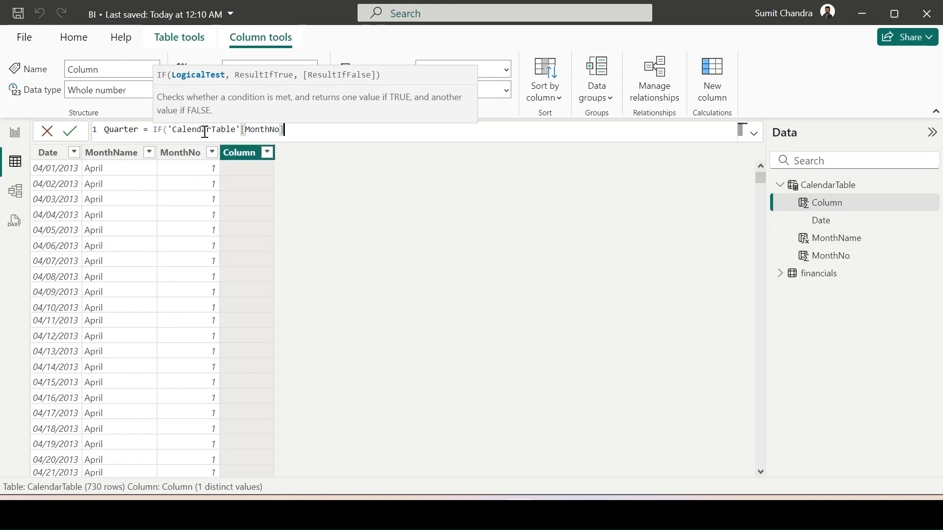
text(<=3,"Q1",I)
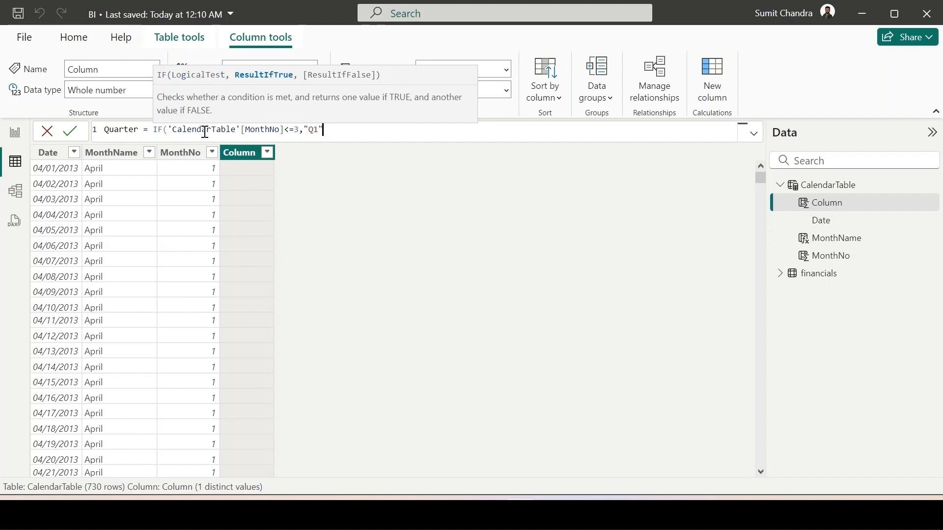
text(F)
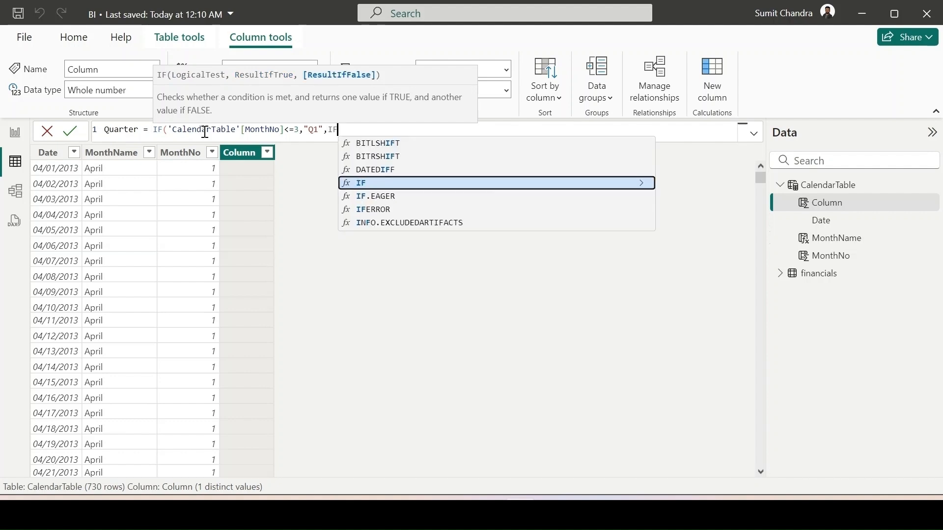
text(()
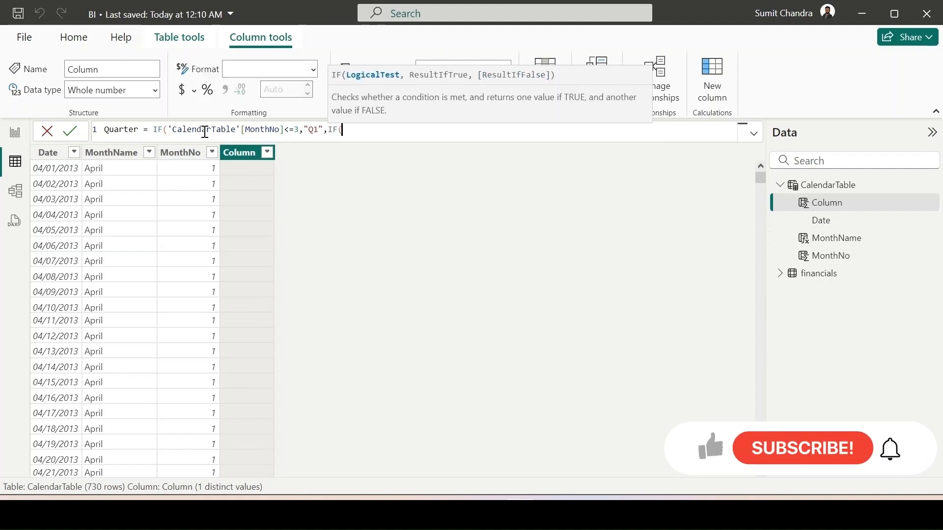
text('ca)
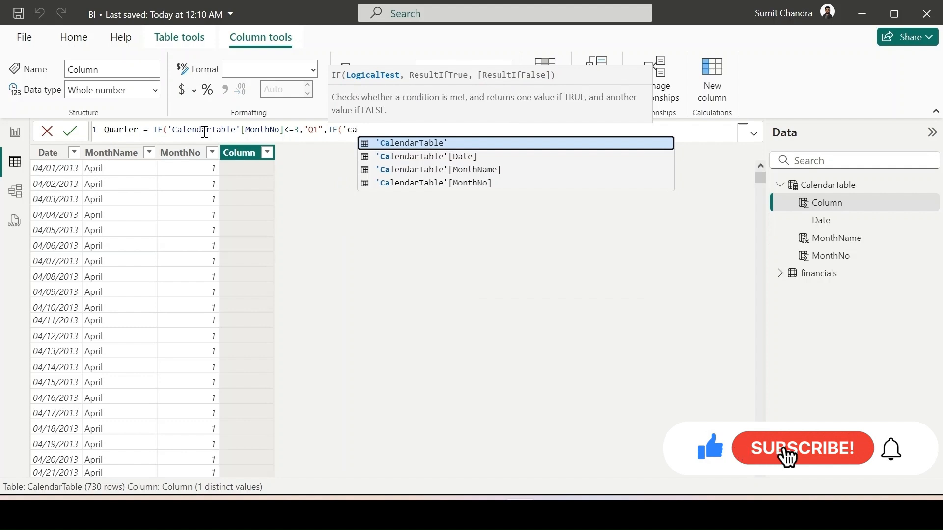
- Nest a second IF in the Quarter formula that returns "Q2" when 'CalendarTable'[MonthNo]<=6
key(Down)
key(Down)
key(Down)
key(Tab)
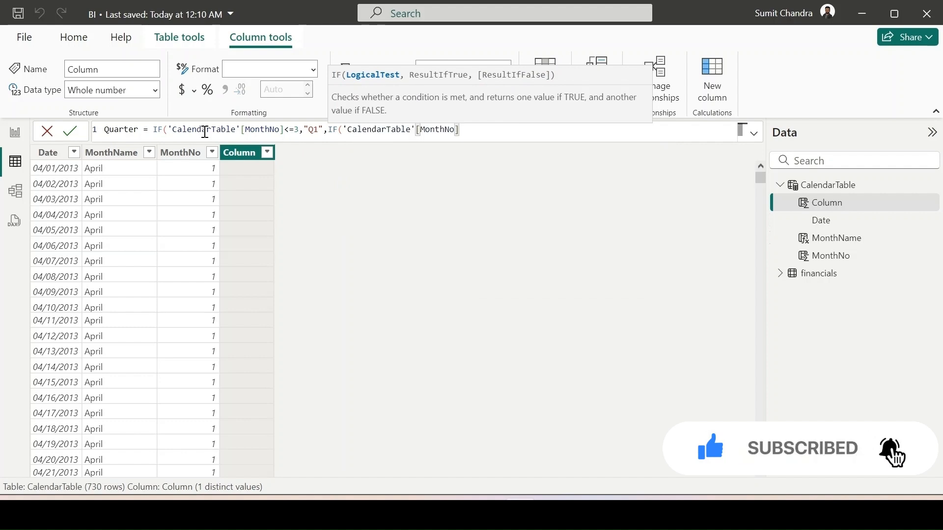
text(<=6,)
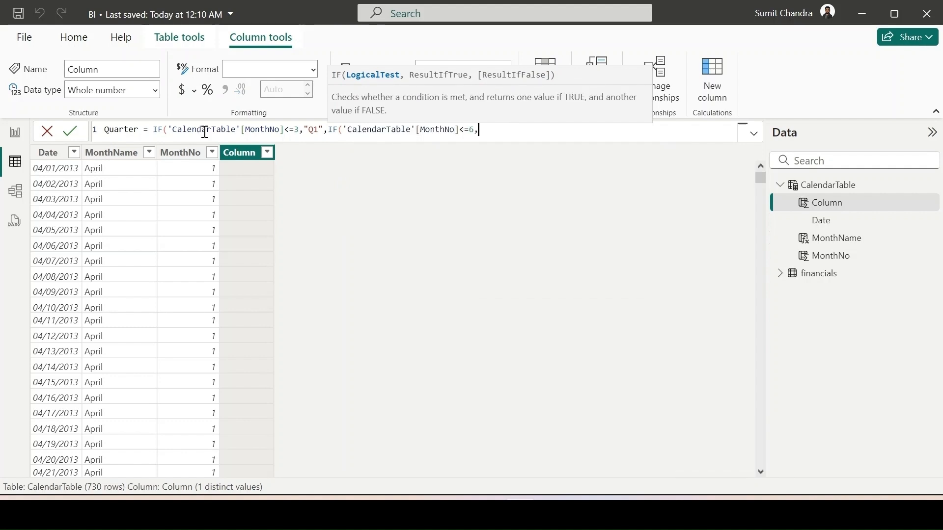
text("Q2)
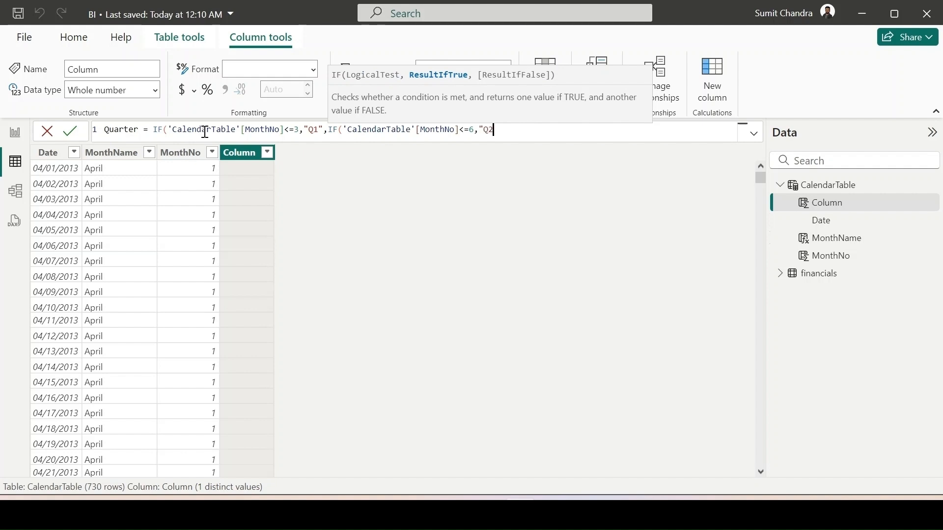
text(",If(ca)
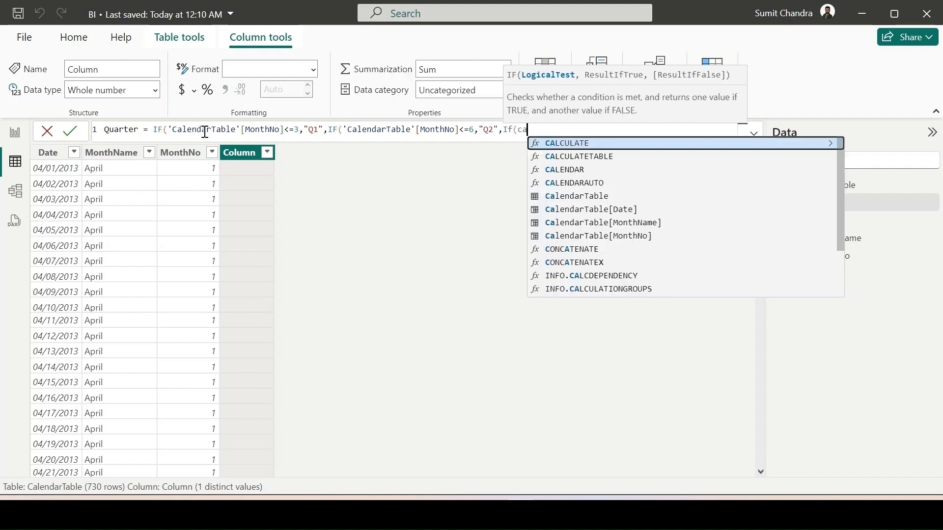
- Complete the Quarter formula with a third IF returning "Q3" when CalendarTable[MonthNo]<=9 and otherwise "Q4", and commit it
key(Down)
key(Down)
key(Down)
key(Down)
key(Down)
key(Down)
key(Down)
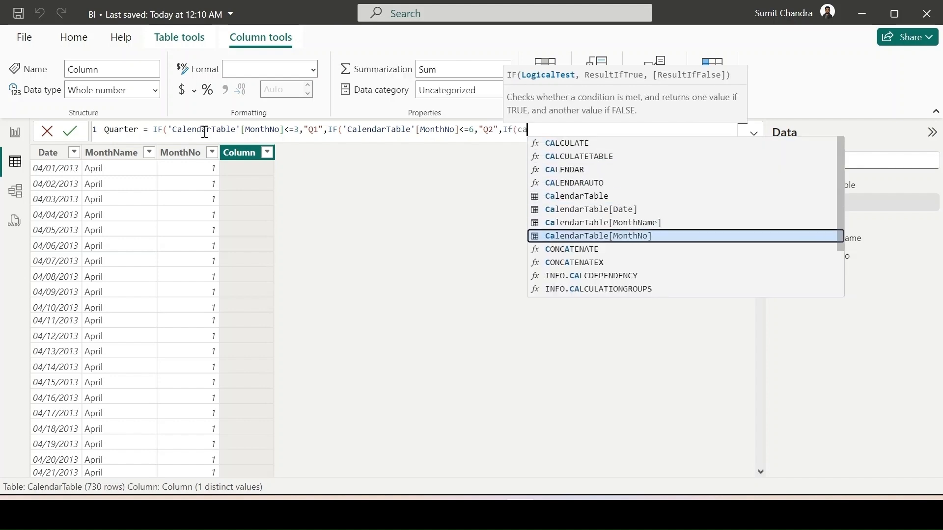
key(Tab)
text(<=)
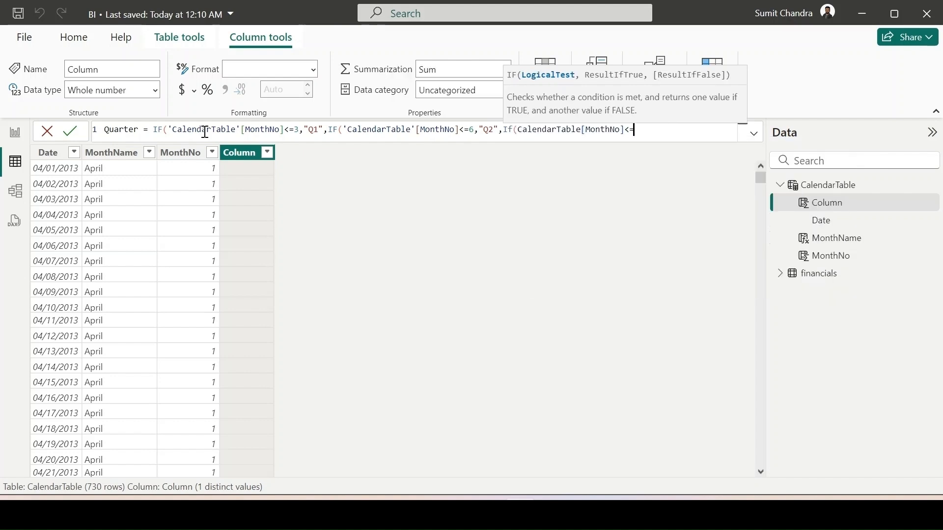
text(9,"Q)
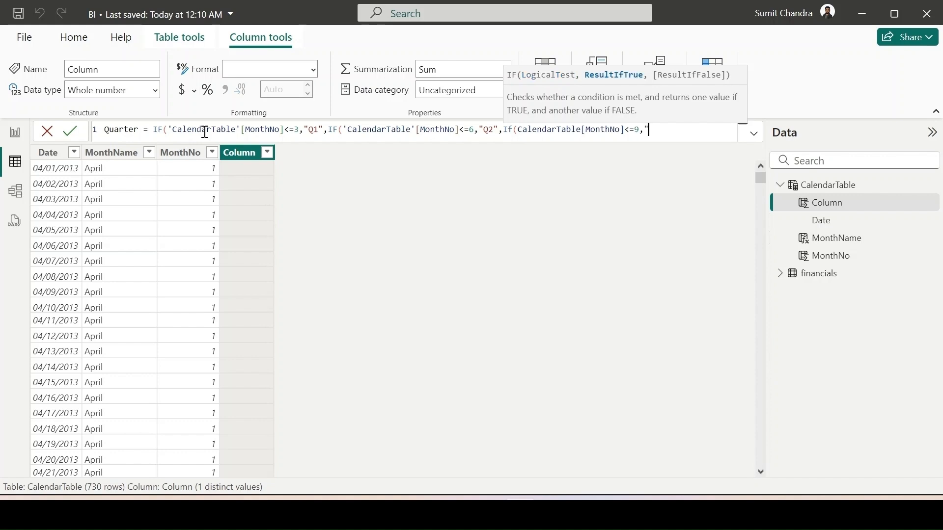
text(3)
text(",)
text("Q3",)
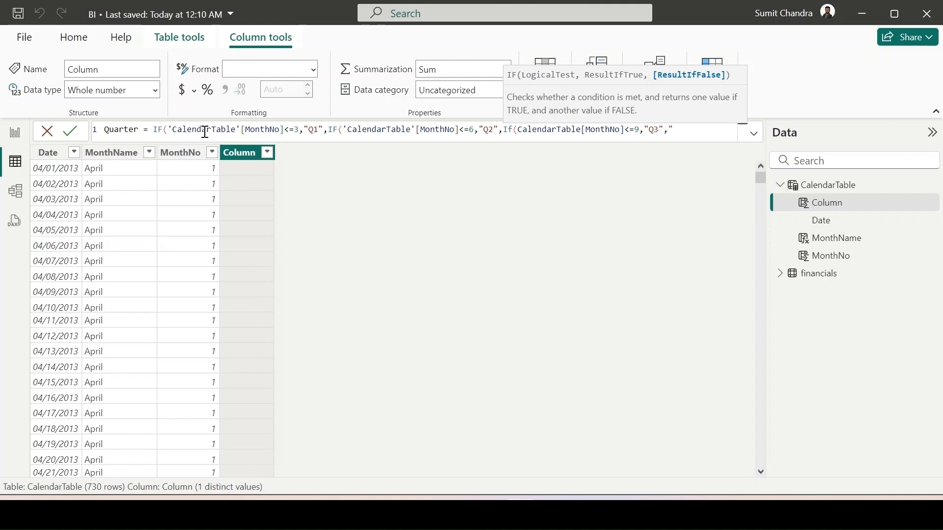
text(4"))))
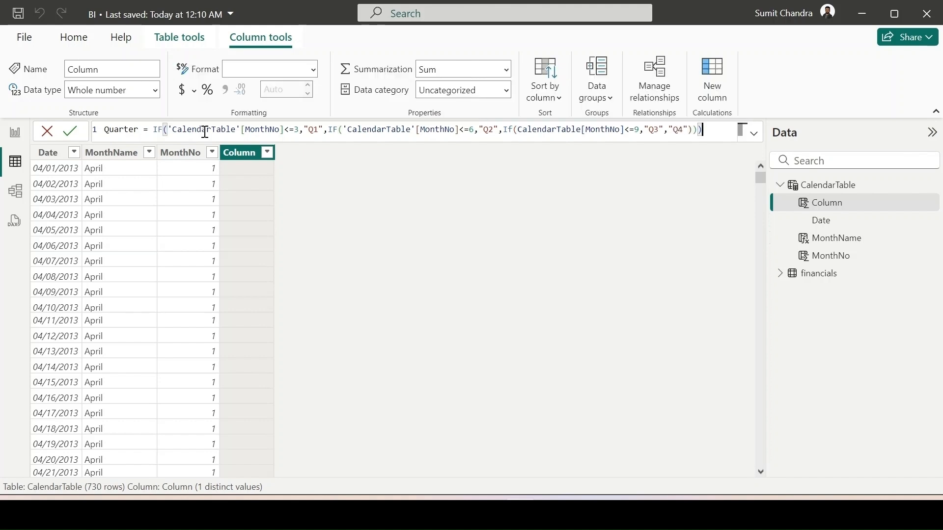
key(Return)
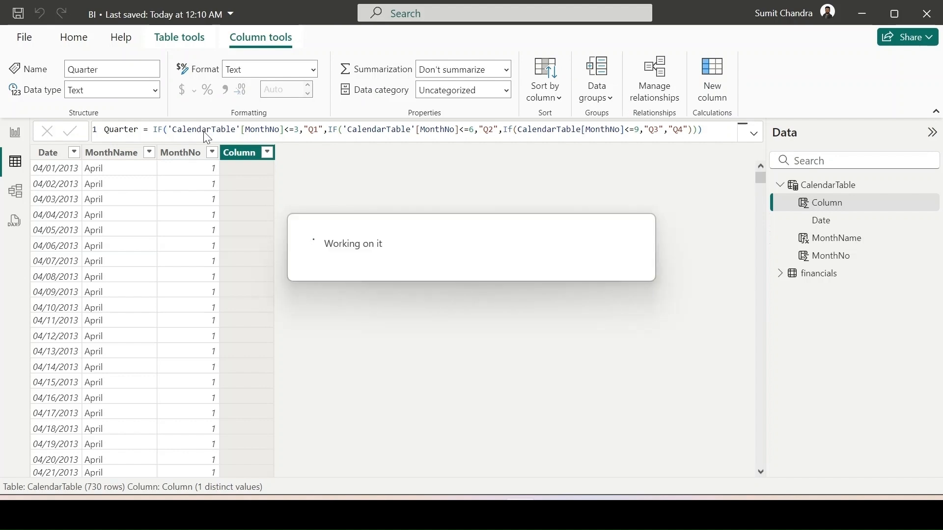
- Check the distinct values in the Quarter column without applying a filter
click(267, 153)
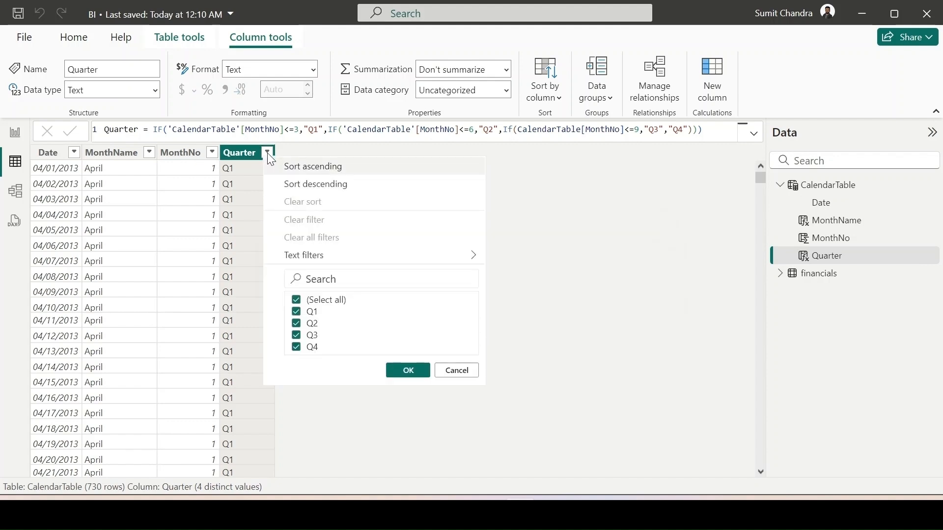
click(456, 371)
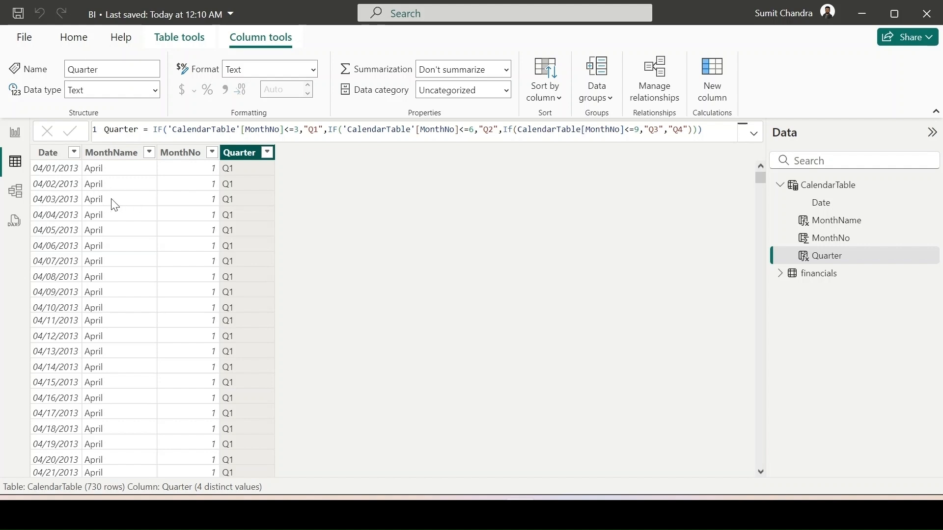
- Add another calculated column to CalendarTable and name it FY in its formula
click(711, 93)
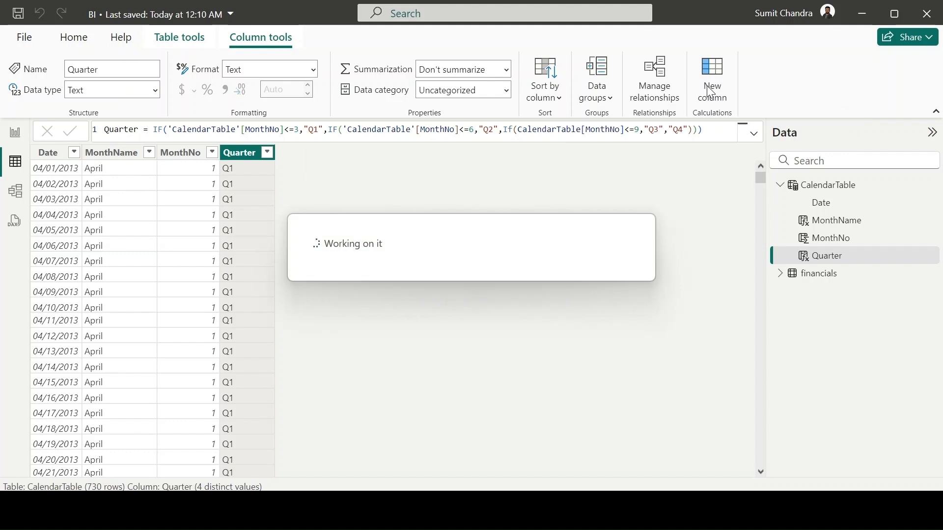
drag(139, 127, 104, 129)
text(Y =)
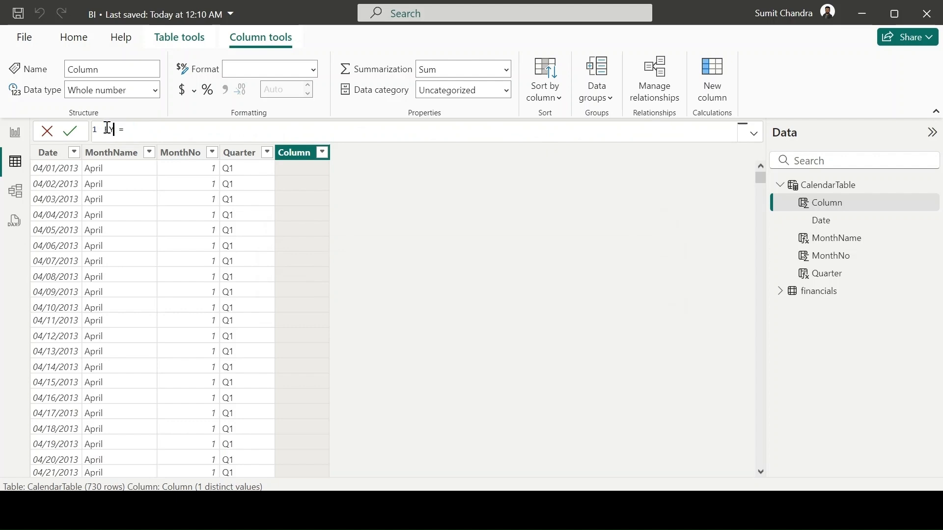
click(107, 128)
text(F)
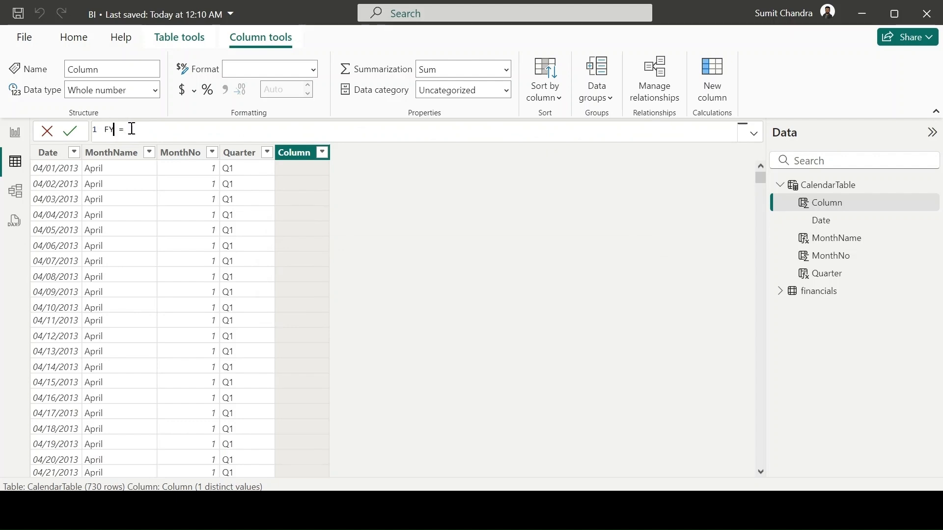
click(186, 133)
- On a new line of the FY formula, declare a variable MonthN as MONTH('CalendarTable'[Date])
key(shift+Return)
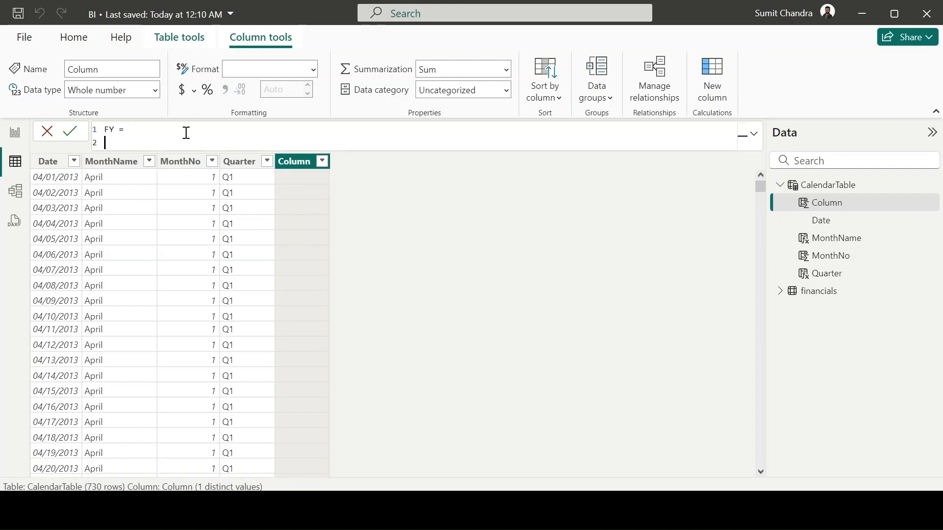
text(VAR)
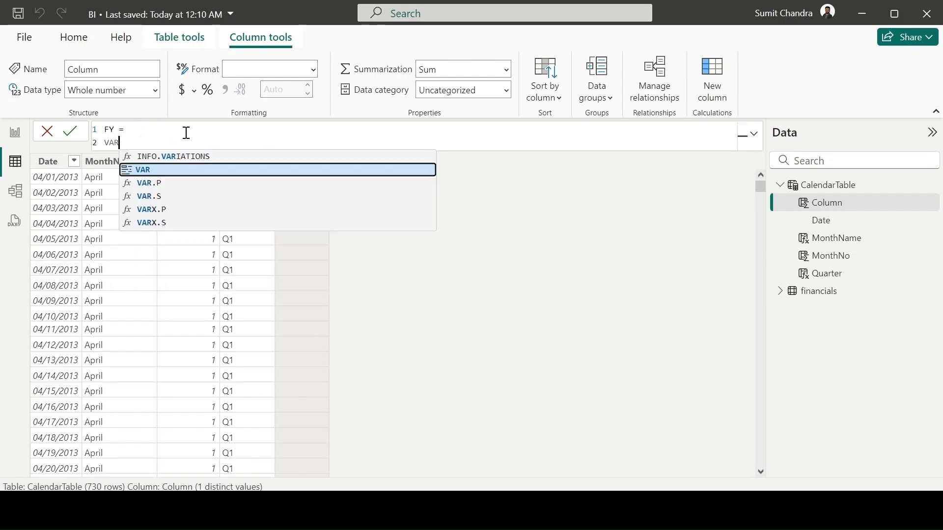
text( Month)
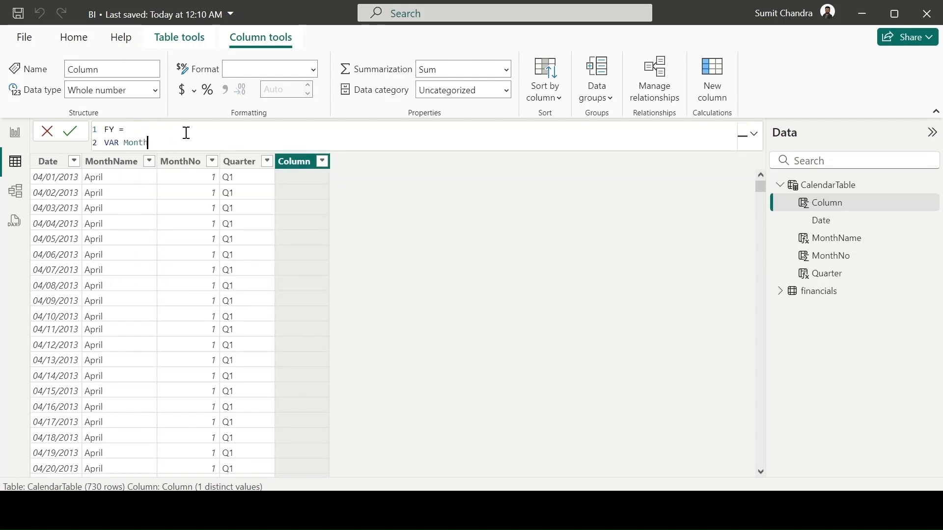
text(N = )
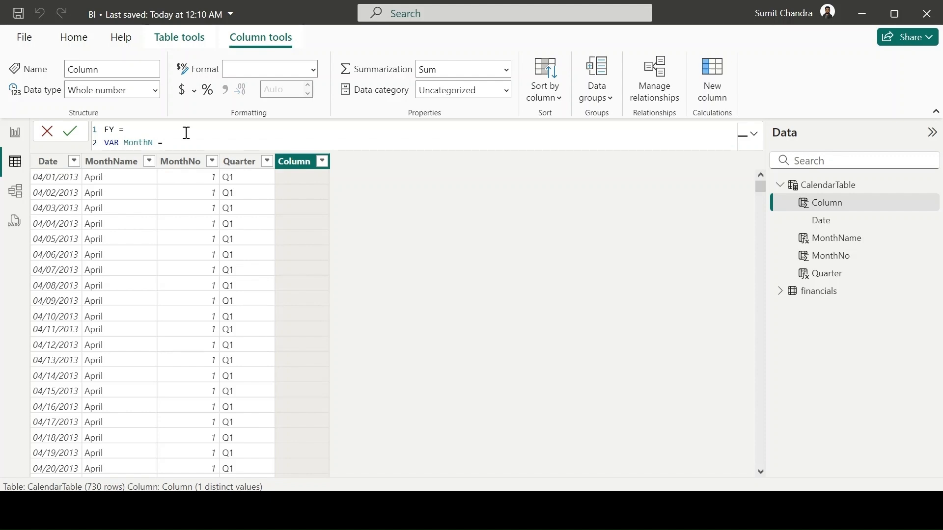
text(MONTH()
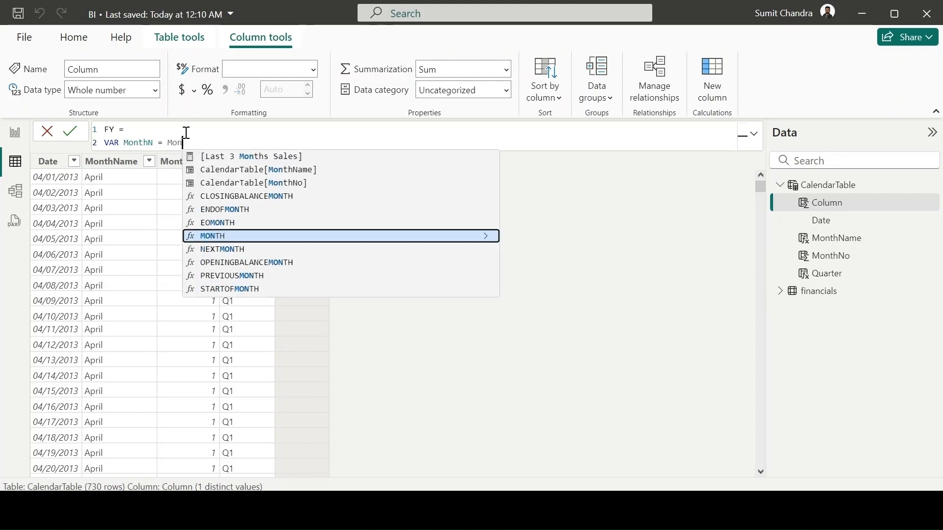
text(')
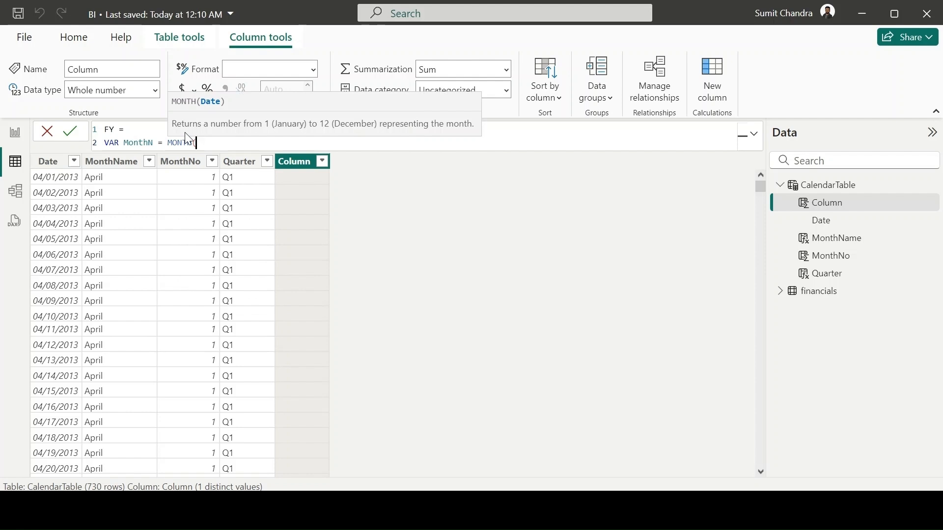
key(Up)
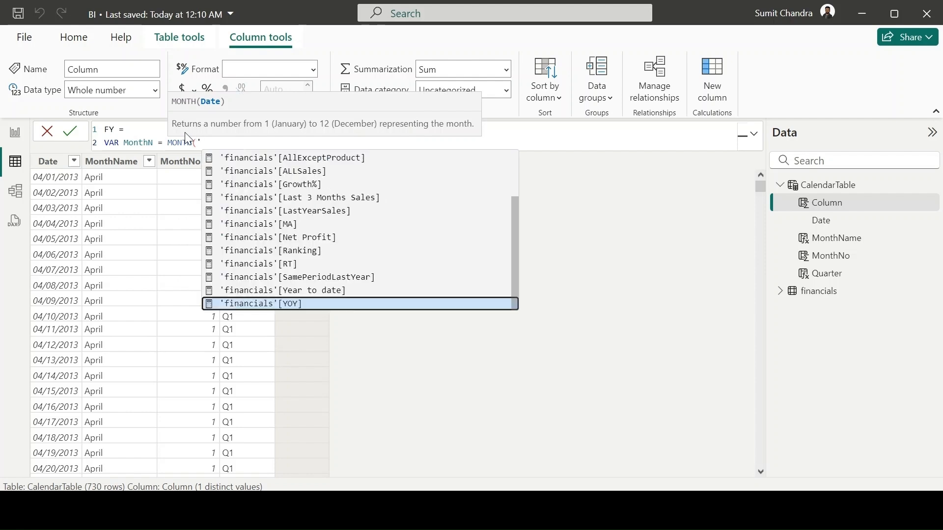
text(CalendarTable'[Date]))
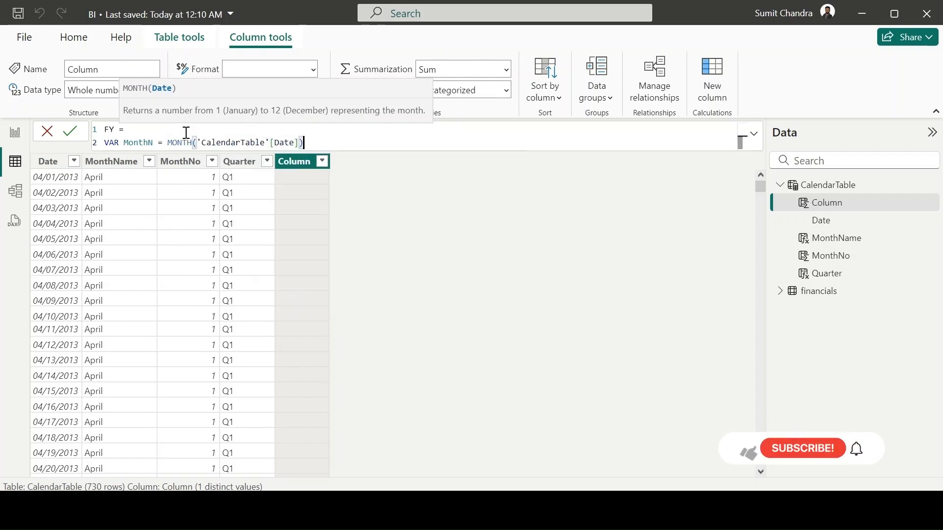
- Declare a second variable CY as YEAR('CalendarTable'[Date]) on the next line of the FY formula
key(Return)
text(VAR )
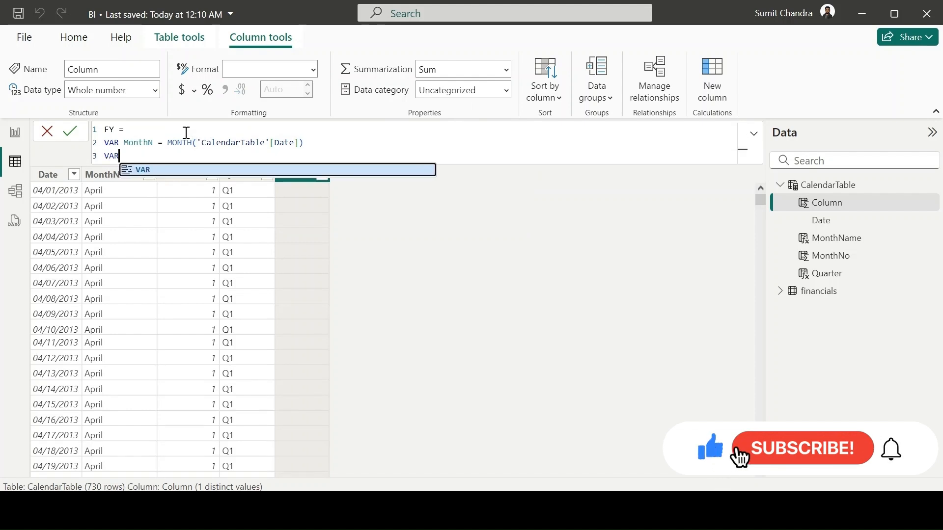
text(CY = )
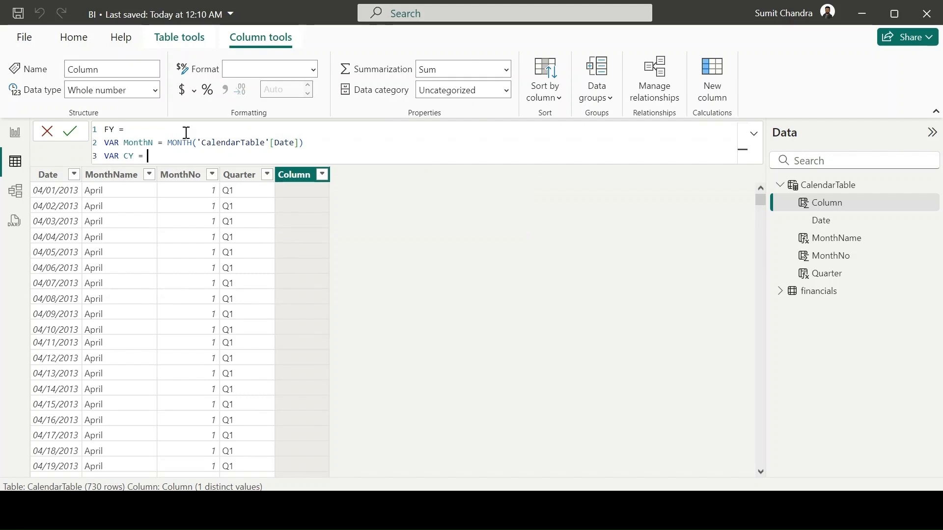
text(YER)
key(BackSpace)
key(BackSpace)
key(Tab)
text('ca)
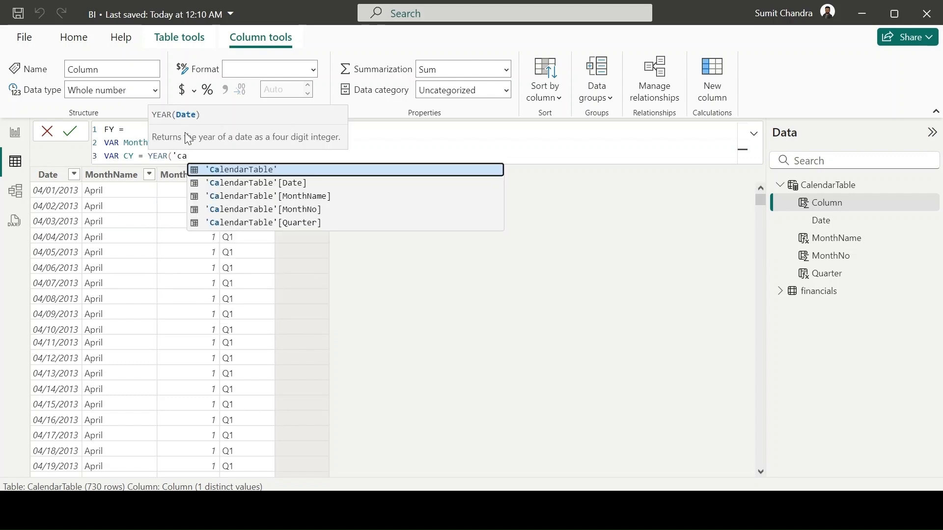
key(Tab)
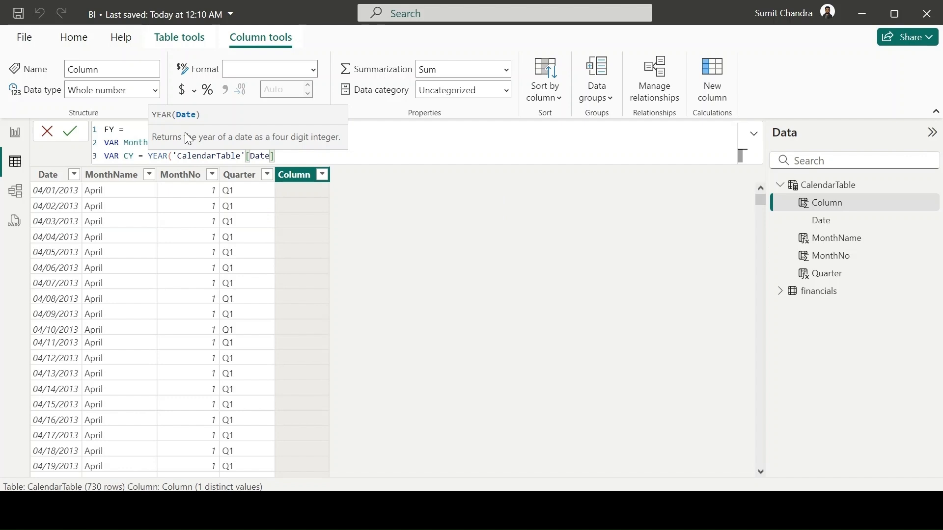
text())
- Declare a variable PY in the FY formula, reusing the CY year expression minus 1: YEAR('CalendarTable'[Date])-1
key(shift+Return)
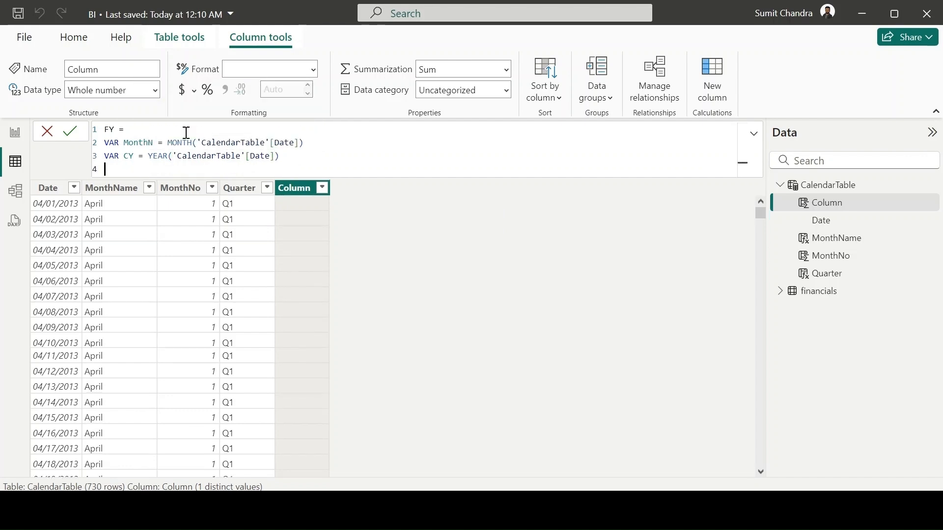
text(VAR PY =)
click(280, 157)
drag(281, 156, 148, 156)
key(ctrl+c)
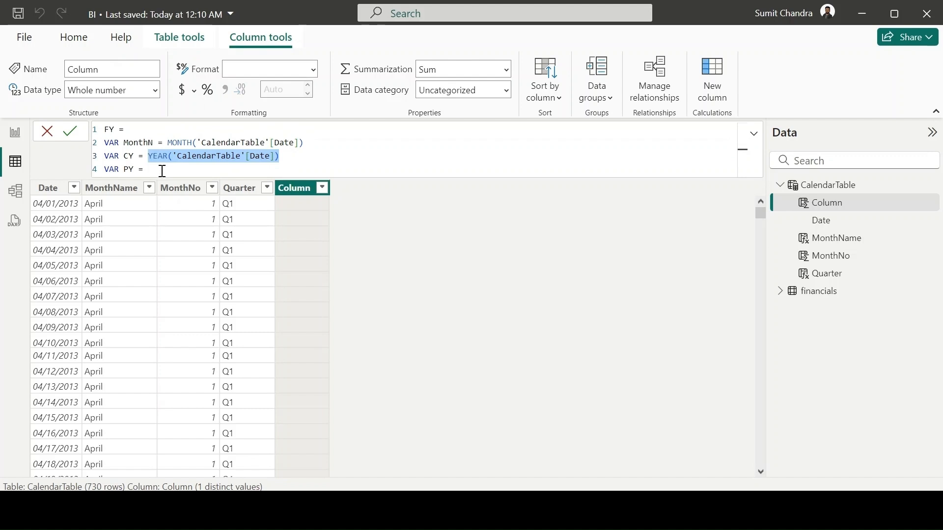
click(162, 170)
key(ctrl+v)
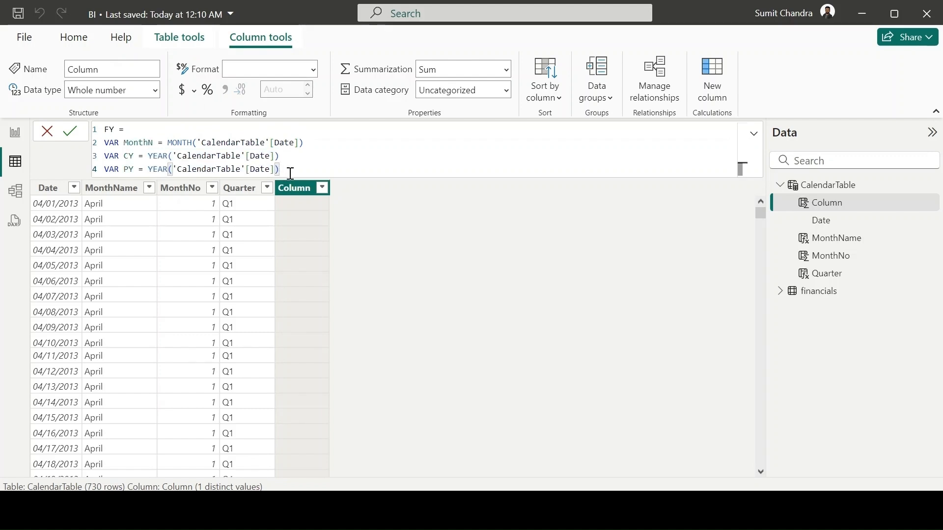
text(-1)
- Declare a variable NY in the FY formula as YEAR('CalendarTable'[Date])+1, with a space after the equals sign
key(shift+Return)
text(VAR )
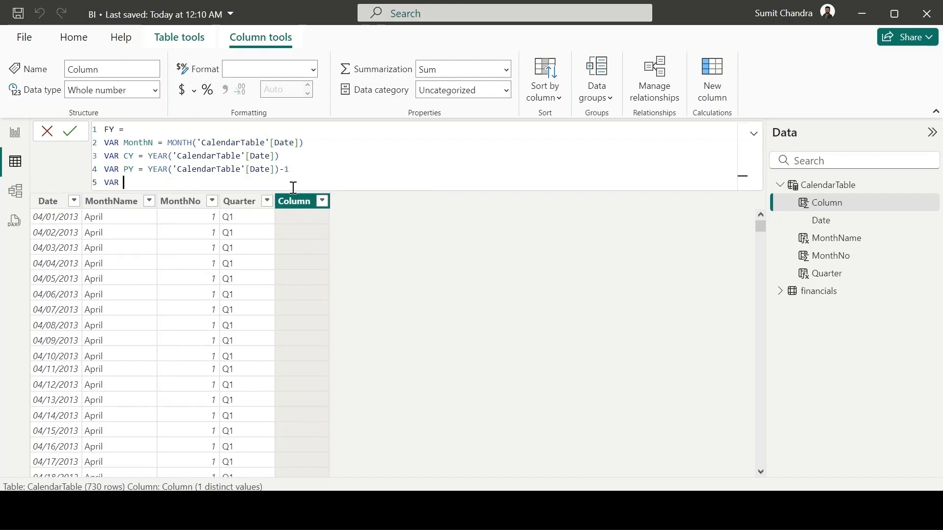
text(NY =)
key(ctrl+v)
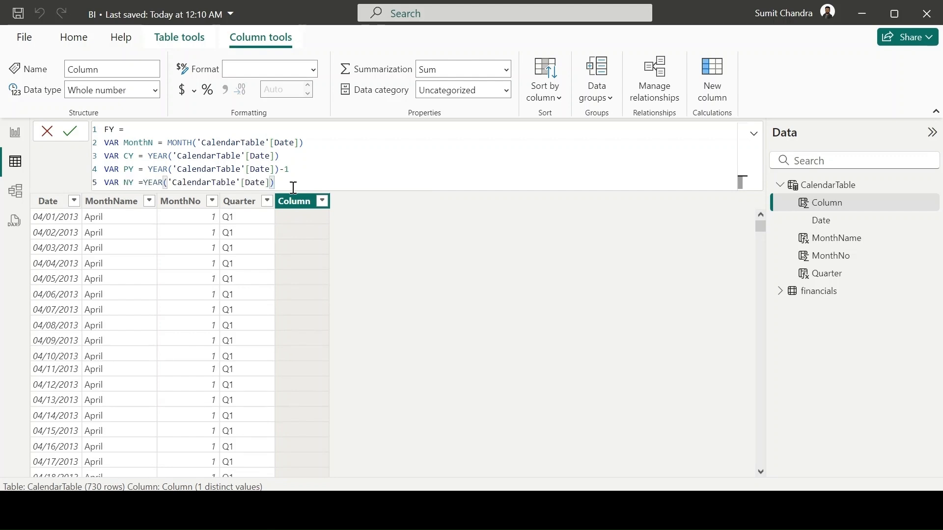
text(+1)
click(144, 182)
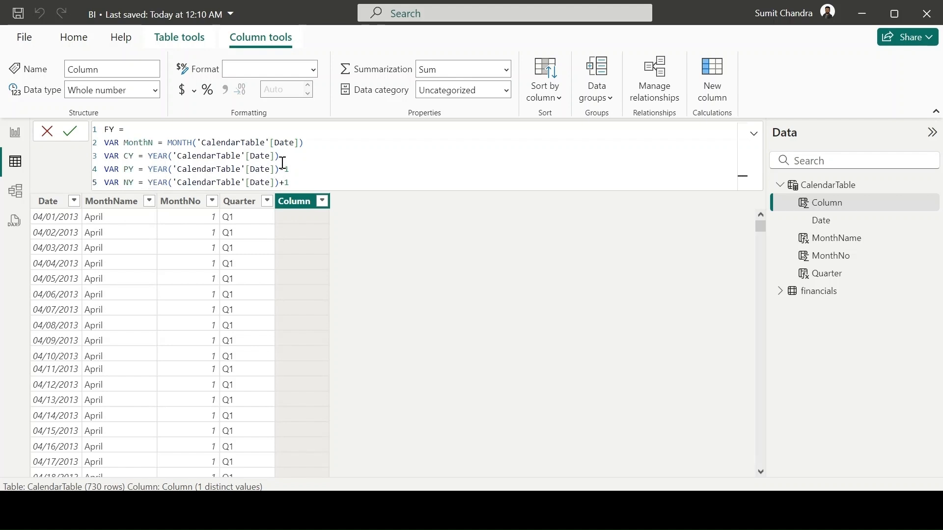
drag(304, 143, 166, 143)
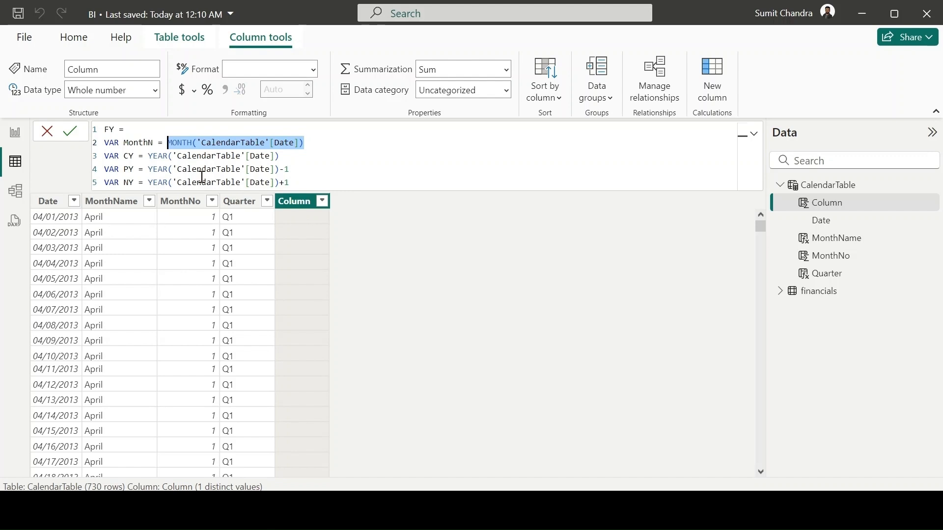
drag(124, 156, 280, 158)
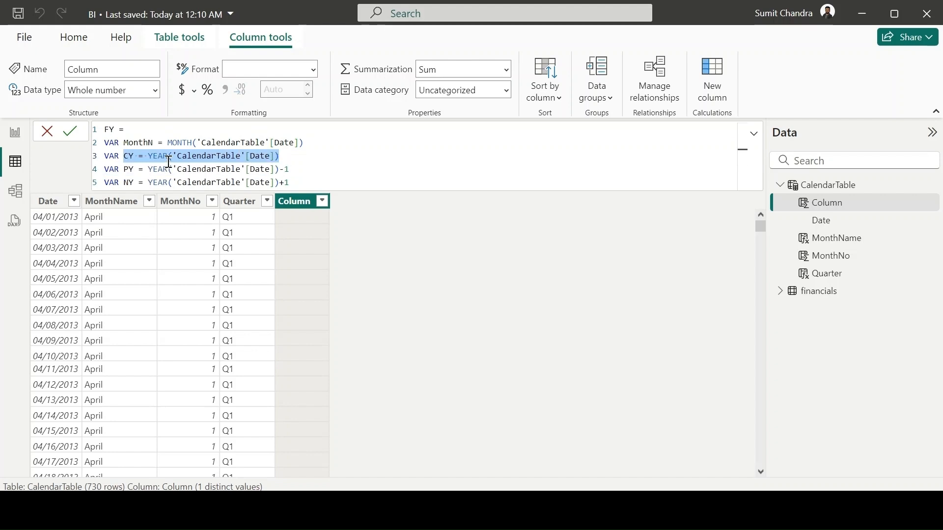
click(296, 181)
drag(296, 181, 150, 184)
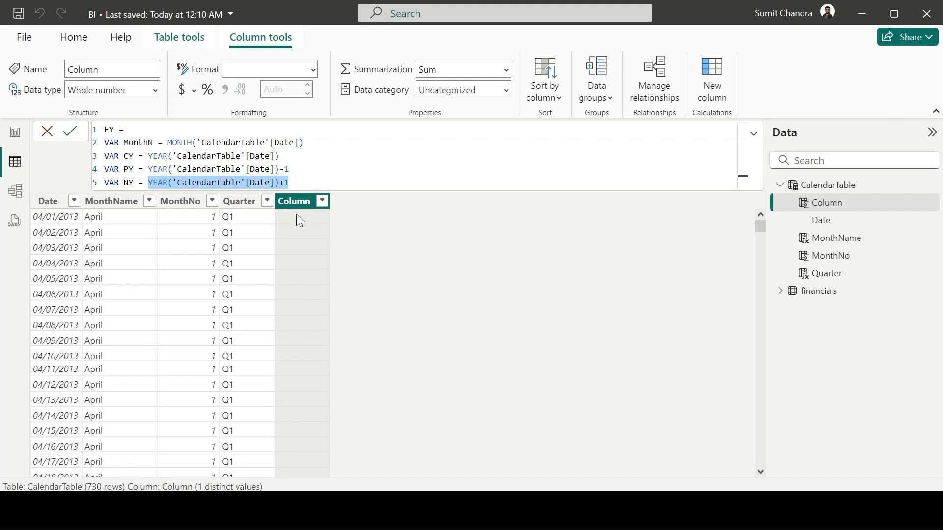
click(296, 183)
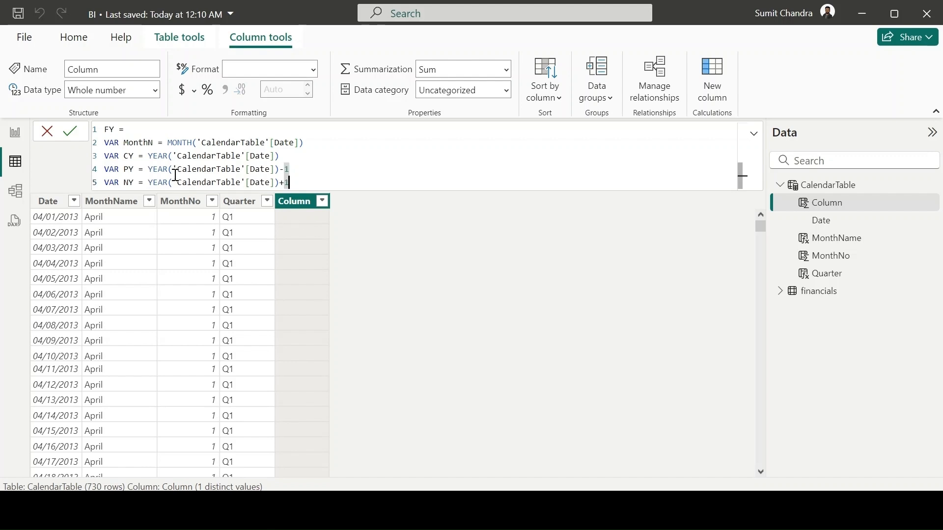
- Wrap the CY variable's year expression in RIGHT with 2 characters: RIGHT(YEAR('CalendarTable'[Date]),2)
click(153, 156)
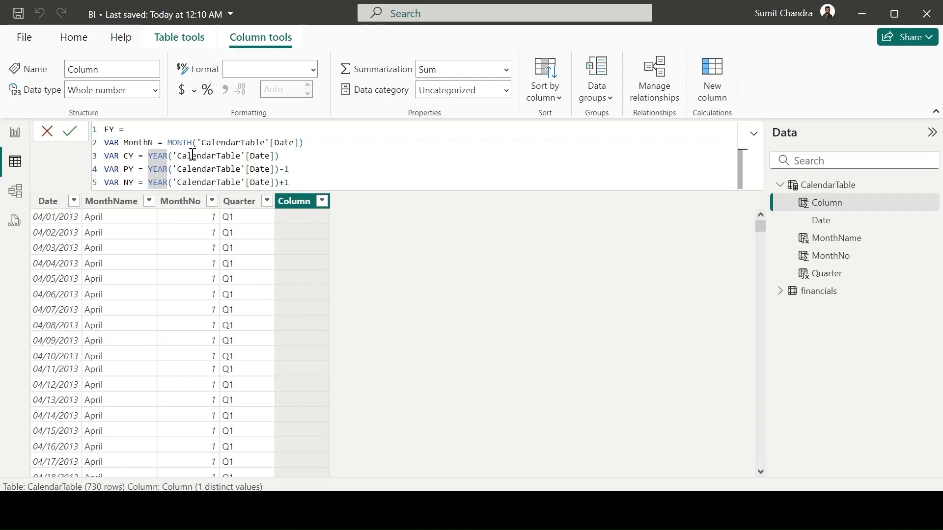
text(R)
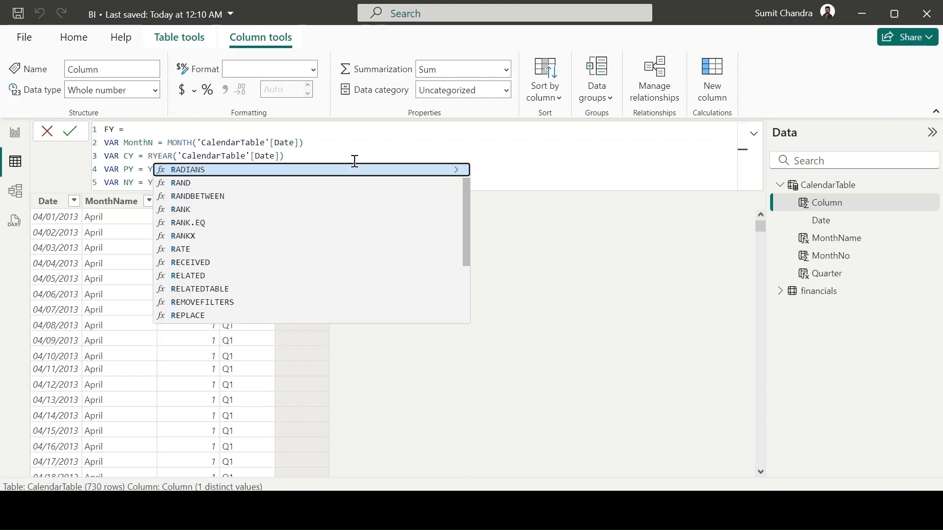
text(ig)
key(Tab)
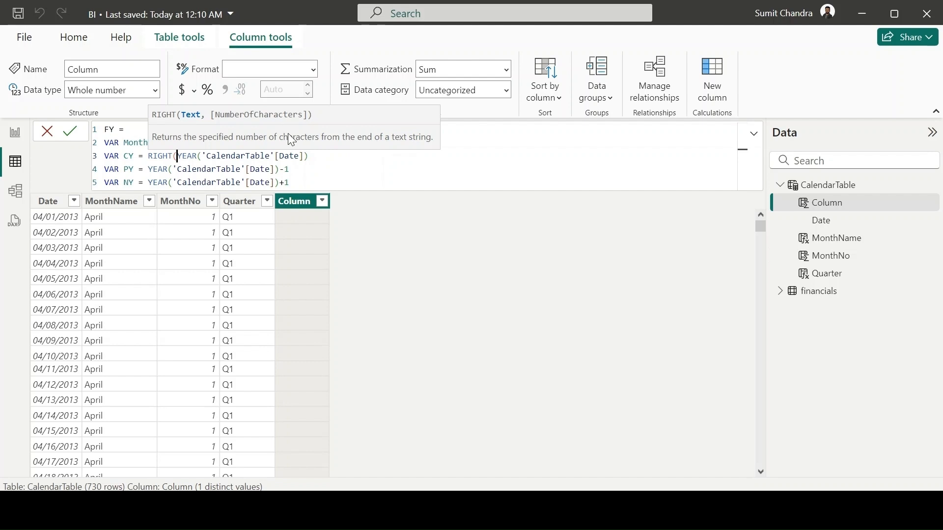
click(335, 153)
text(,)
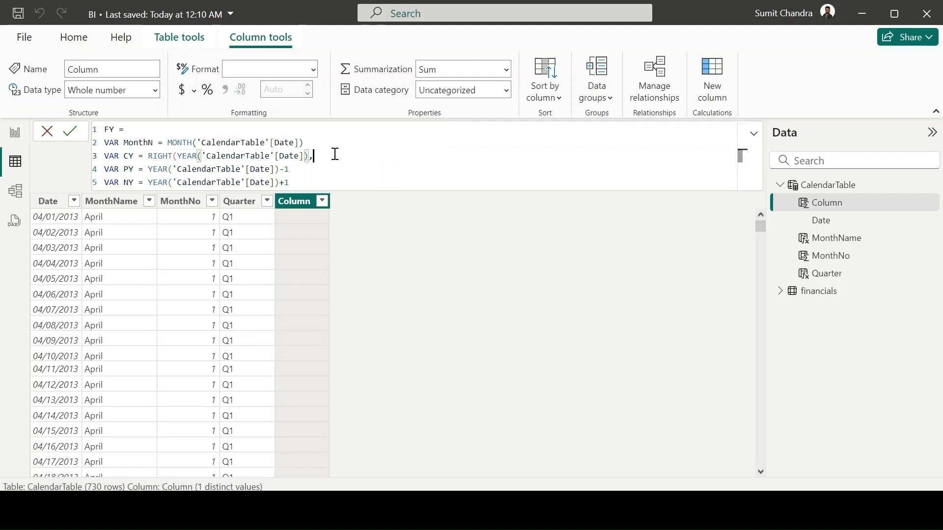
text(2))
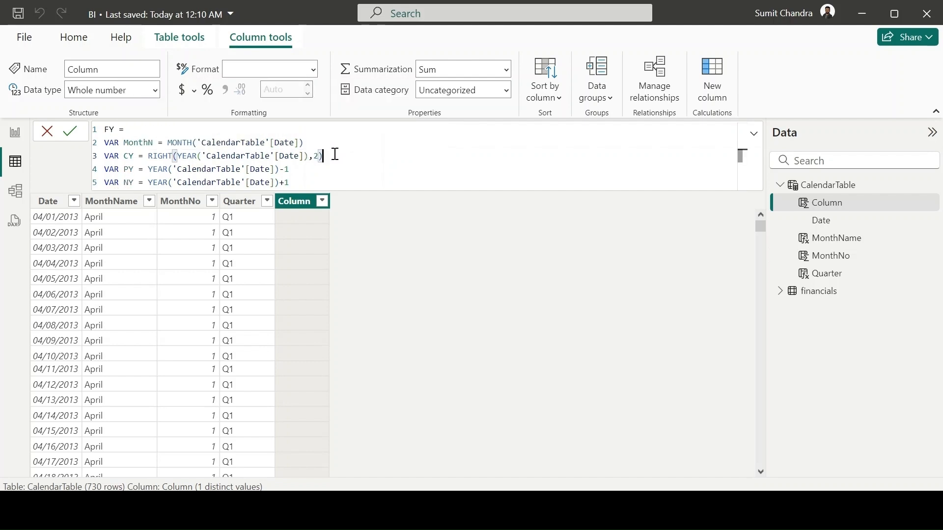
- Wrap the PY variable's expression in RIGHT with 2 characters: RIGHT(YEAR('CalendarTable'[Date])-1,2)
click(151, 170)
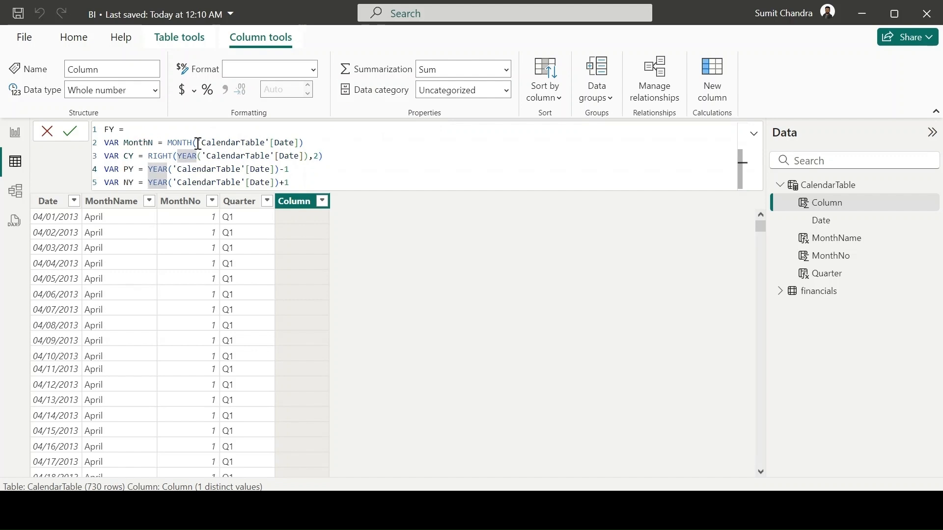
text(R)
text(IGHT()
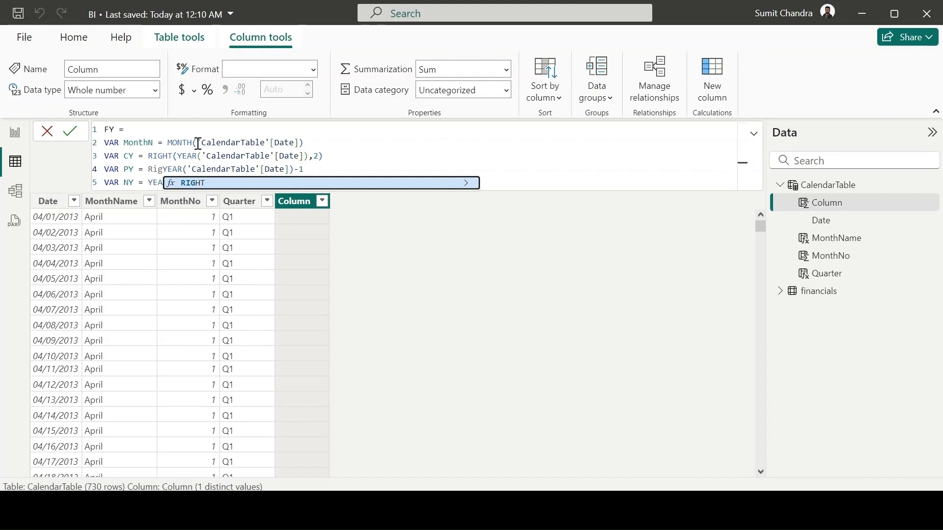
click(352, 167)
text(,2)
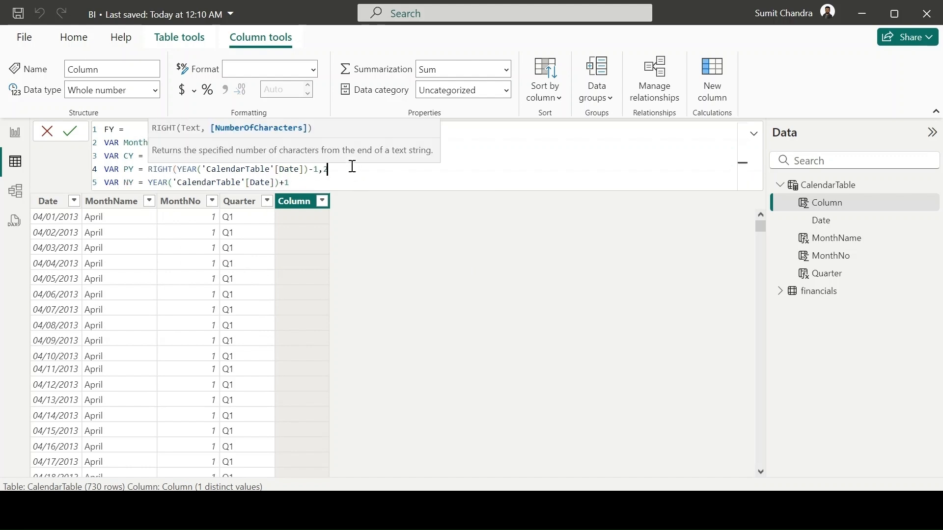
text())
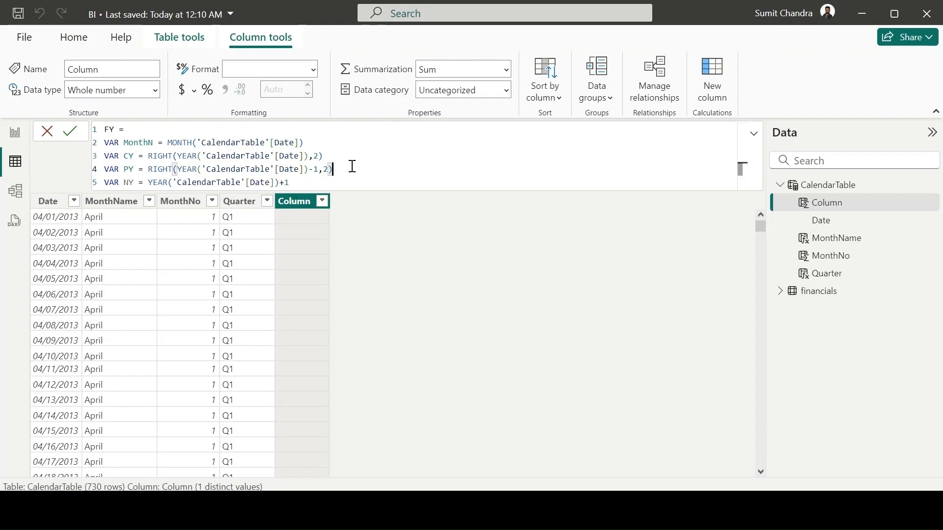
- Wrap the NY variable's expression in RIGHT with 2 characters: RIGHT(YEAR('CalendarTable'[Date])+1,2)
click(149, 182)
text(RI)
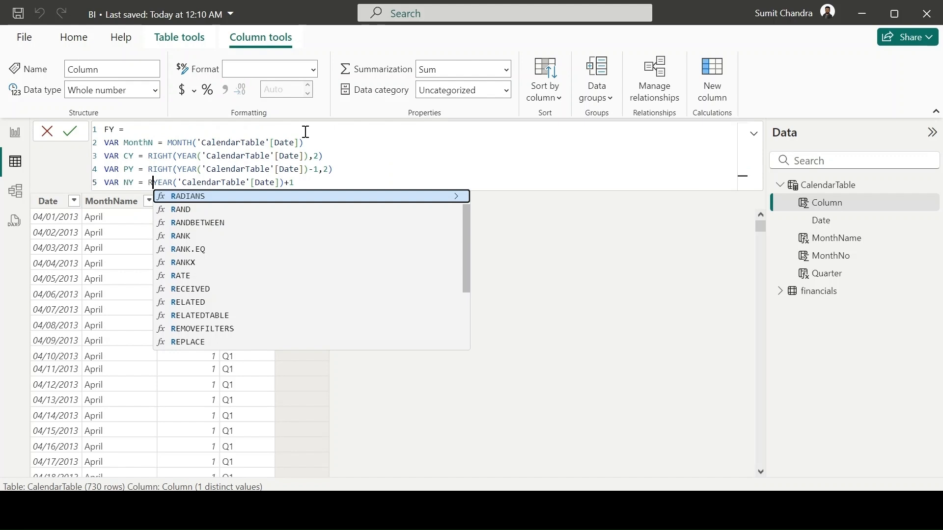
key(Tab)
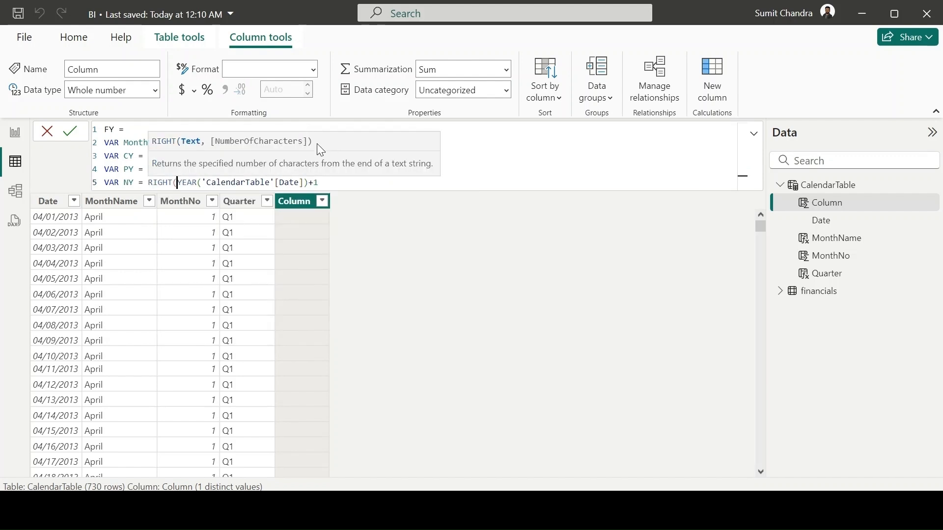
click(325, 182)
text(,)
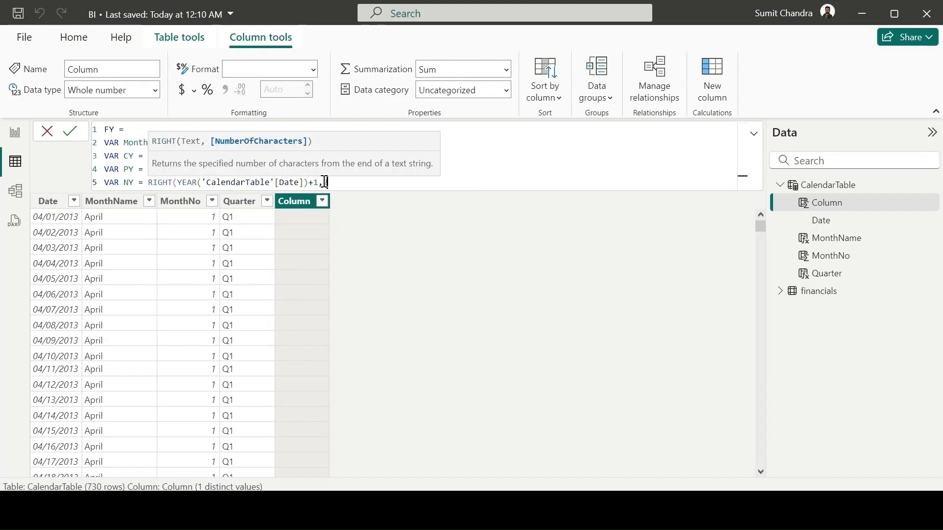
text(2))
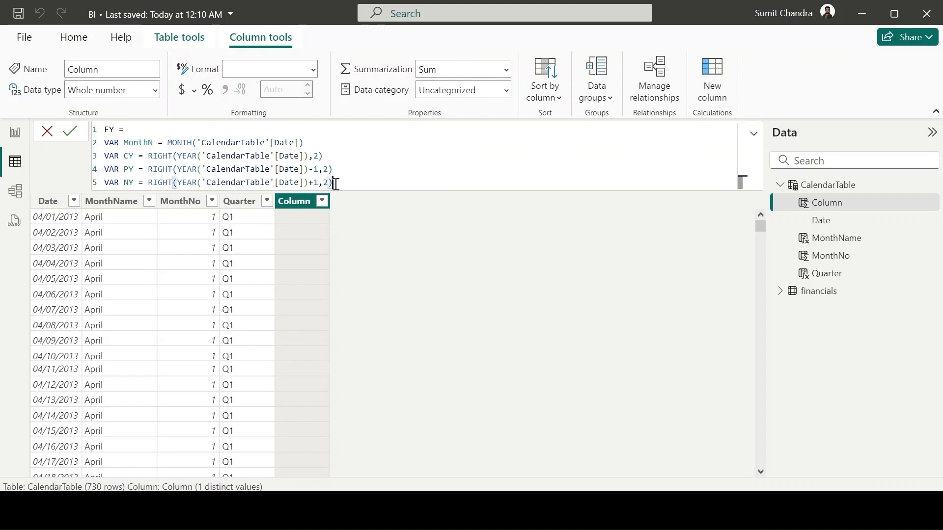
- Add a RETURN line to the FY formula and begin an IF below it with the condition MonthN>=4
key(shift+Return)
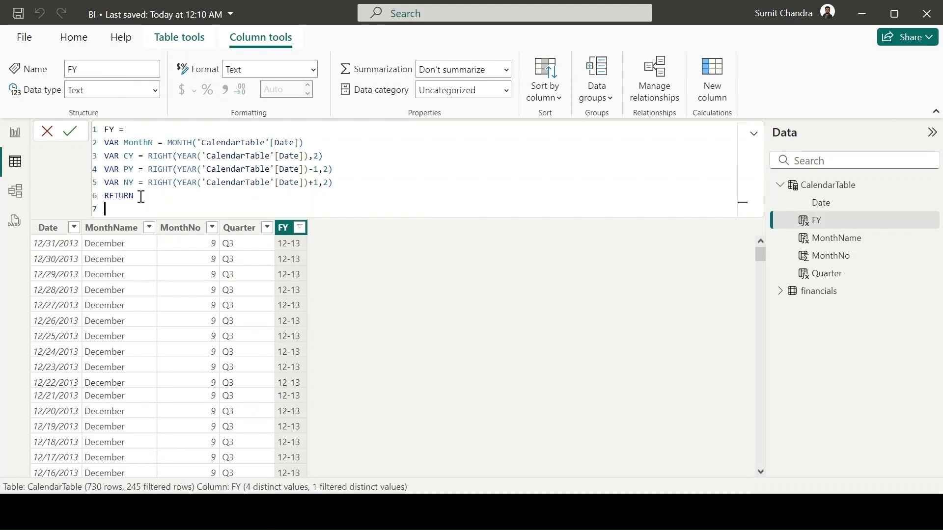
text(IF)
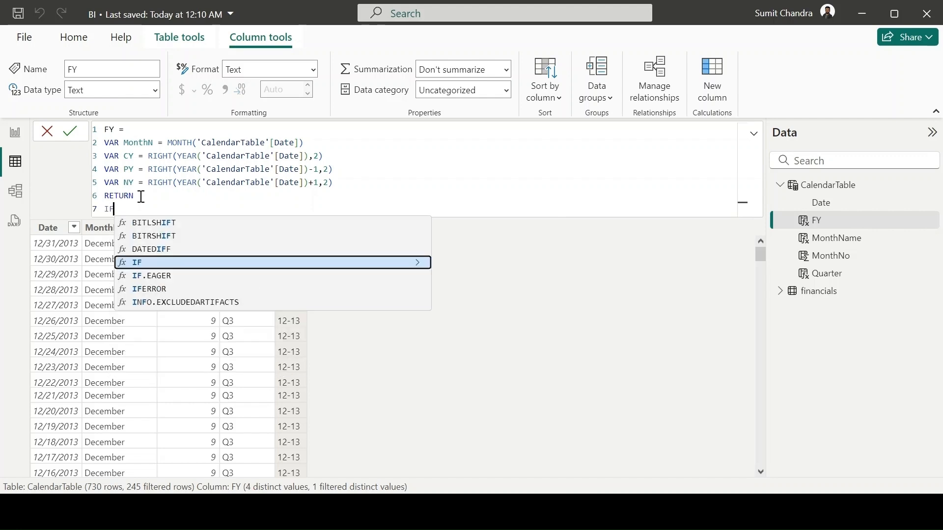
text((mo)
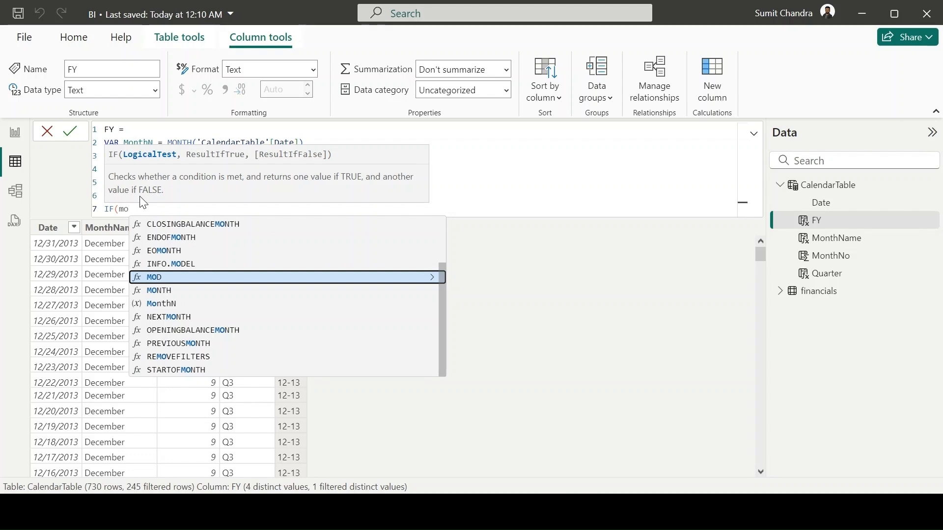
key(Down)
key(Down)
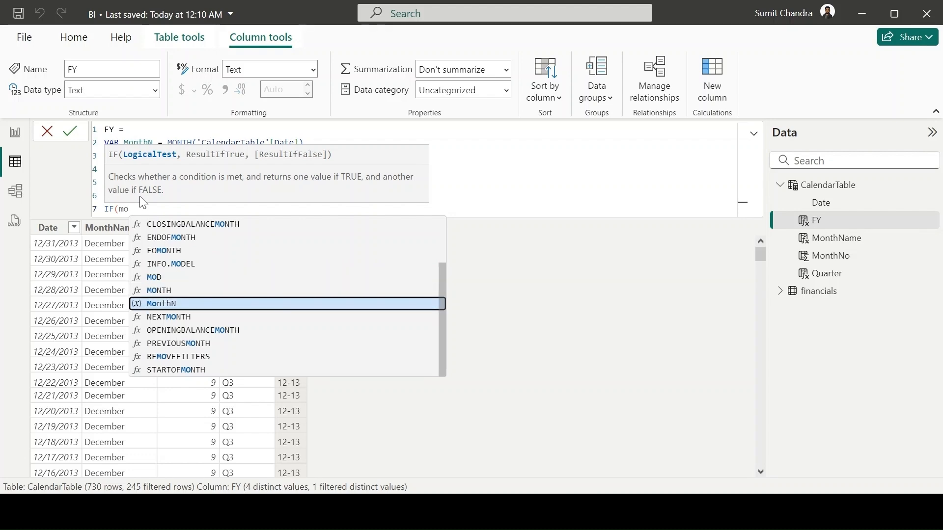
key(Tab)
text(>=4,)
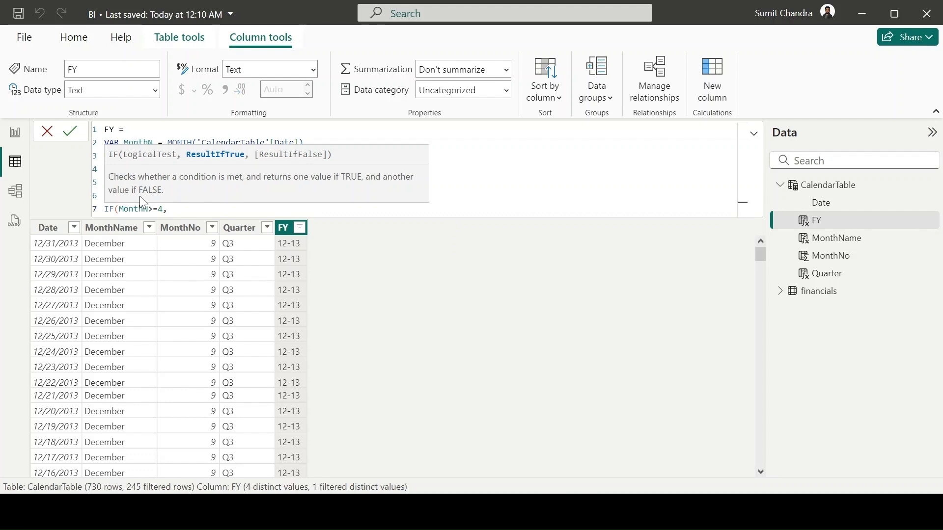
- Enter CY&"-"&NY as the IF function's result when the condition is true
text(CY)
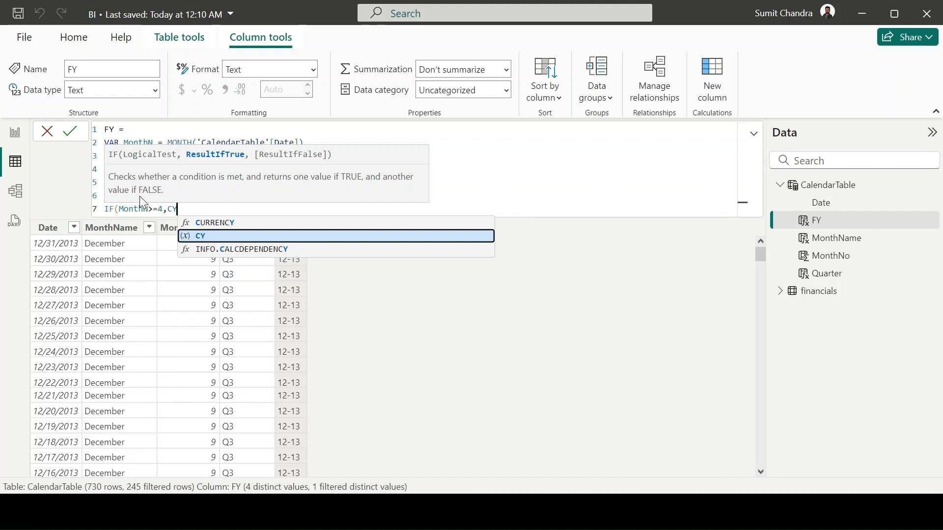
text(&"-")
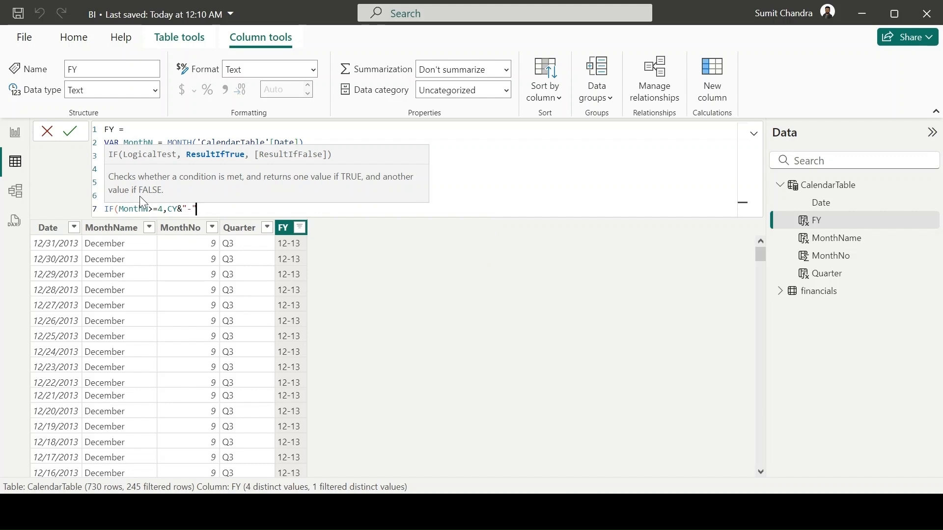
text(&NY)
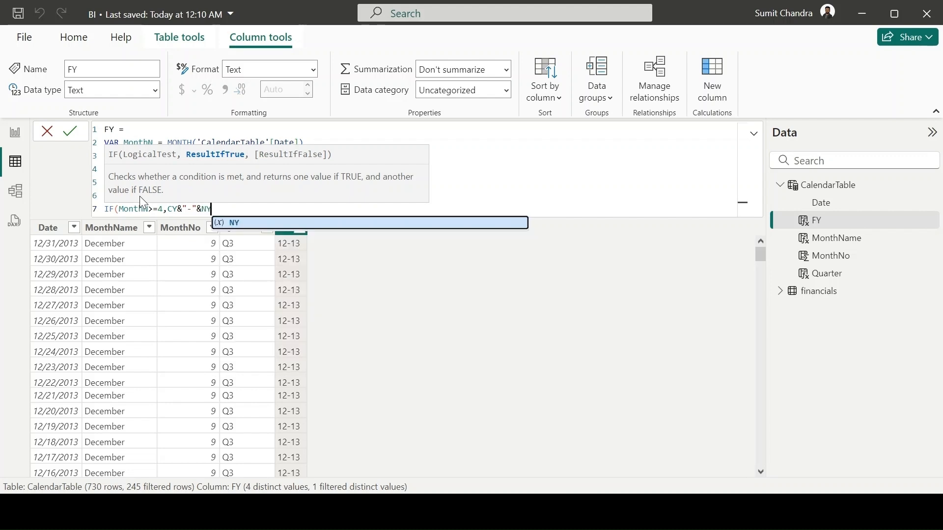
text(,)
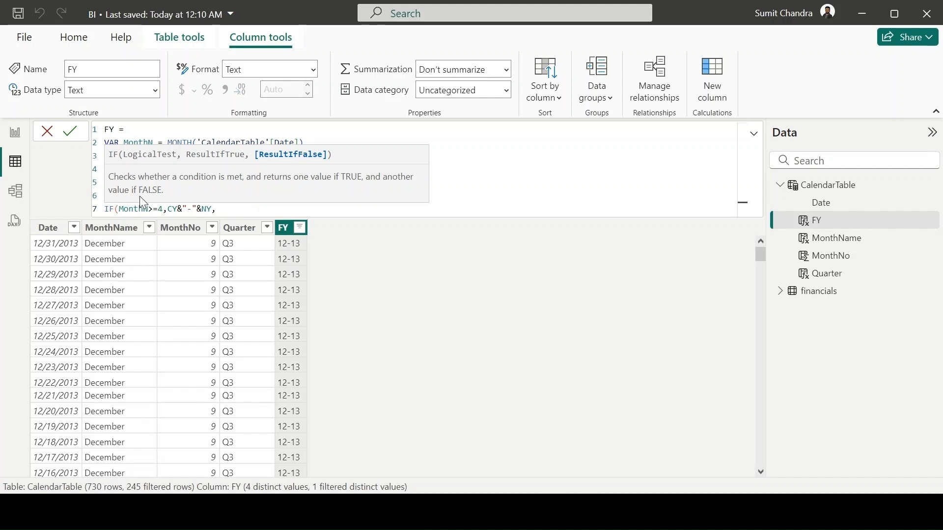
- Enter PY&"-"&CY as the IF function's false result, close the function and commit the FY column formula
text(PY)
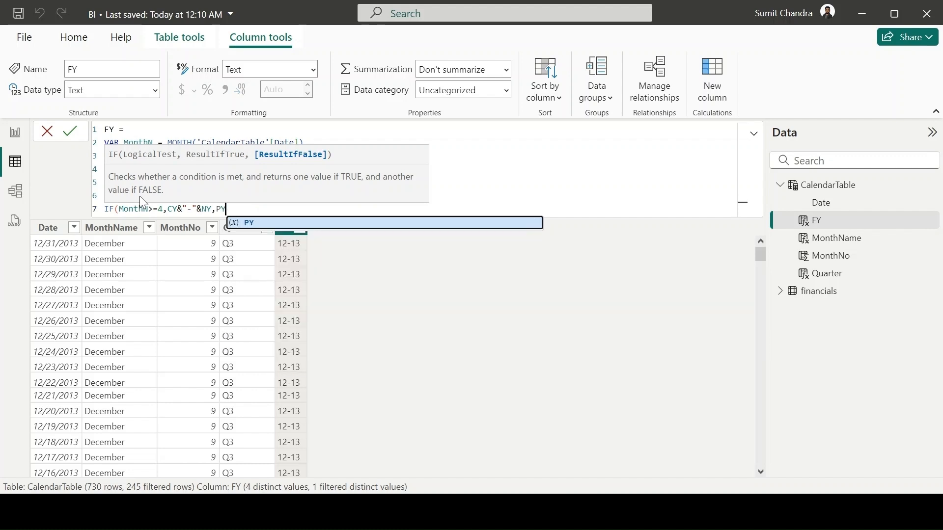
text(&"-"&)
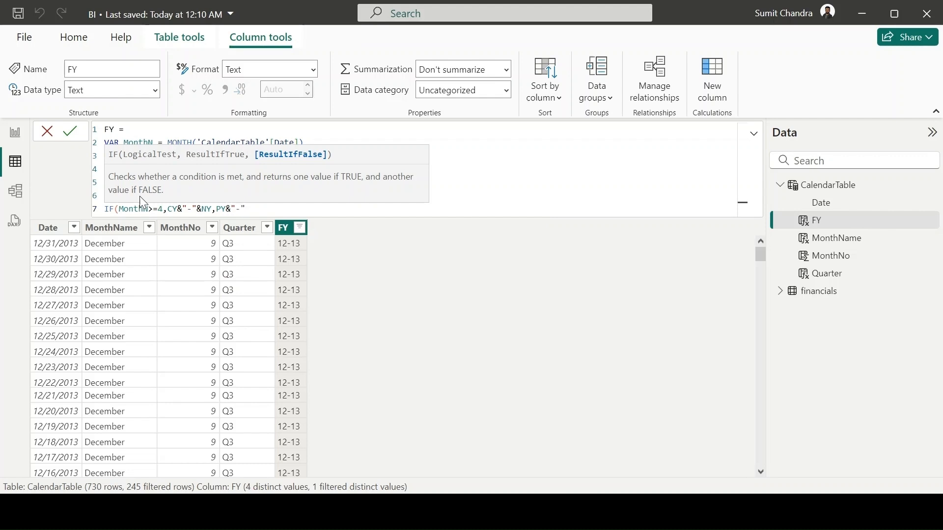
text(CY))
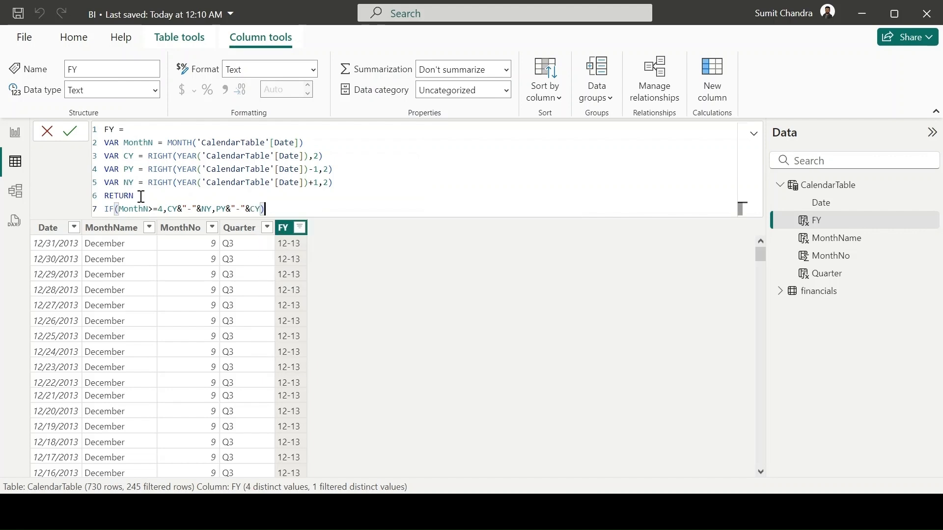
key(Return)
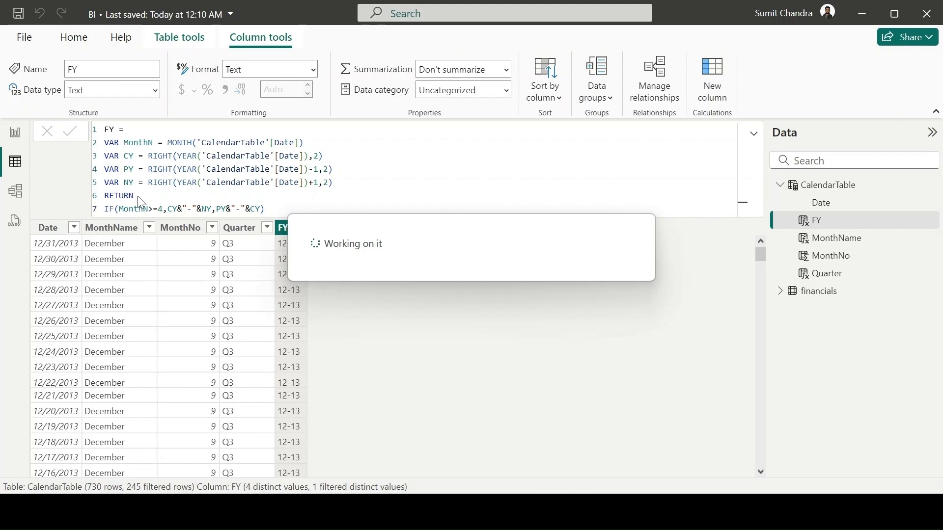
- Check the distinct values in the FY column's filter list and the relationship between the financials and CalendarTable tables
click(299, 228)
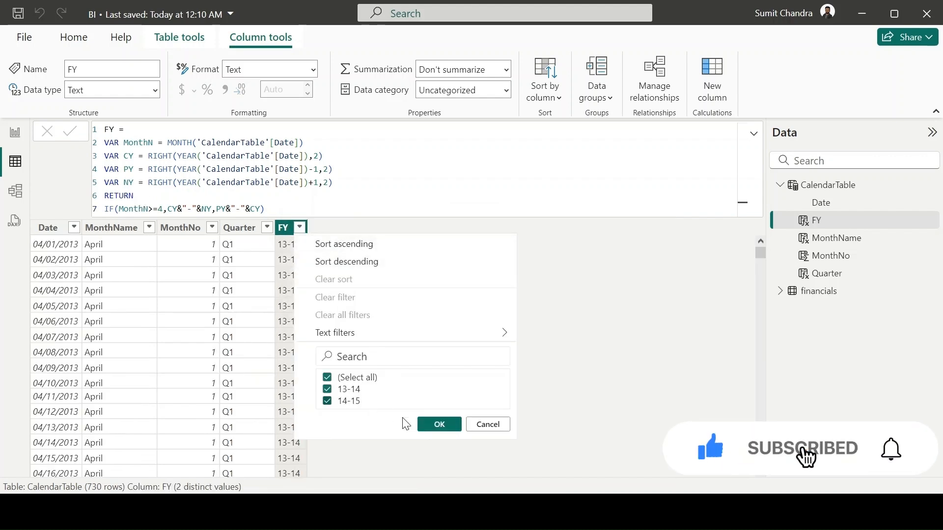
click(440, 425)
click(15, 192)
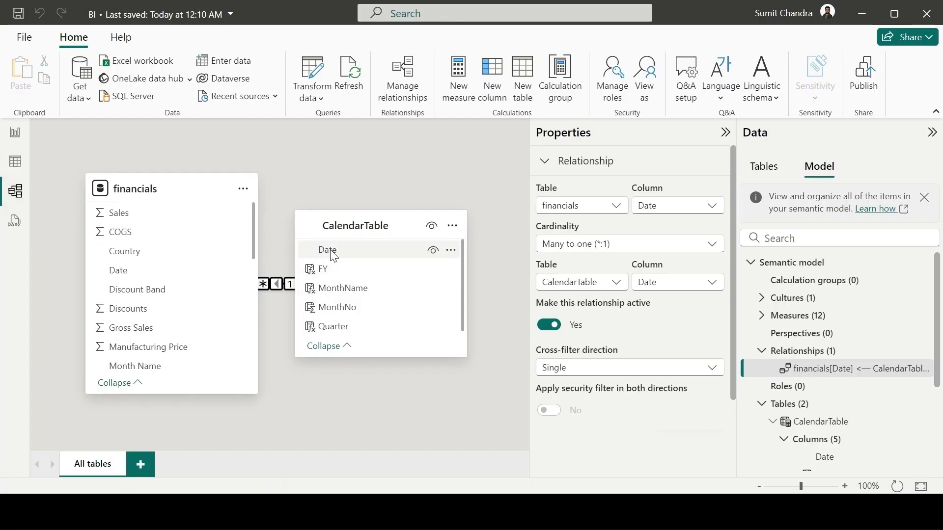
- Insert a matrix visual on report Page 1 below the Financial Year banner and extend its height downward
click(13, 135)
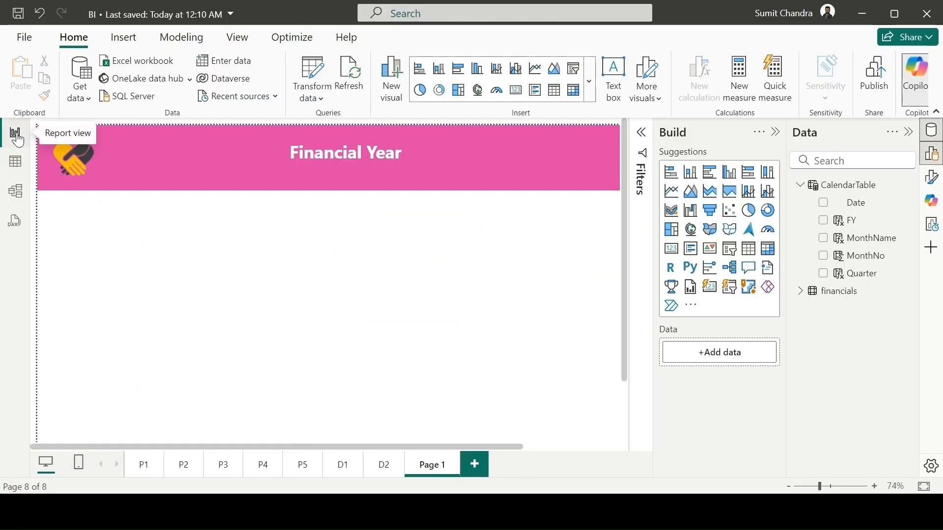
click(765, 259)
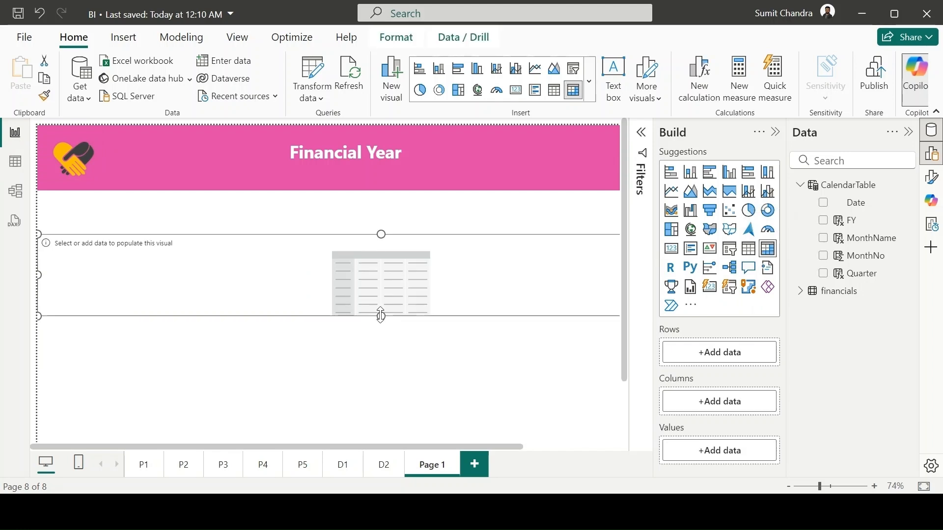
drag(381, 317, 381, 376)
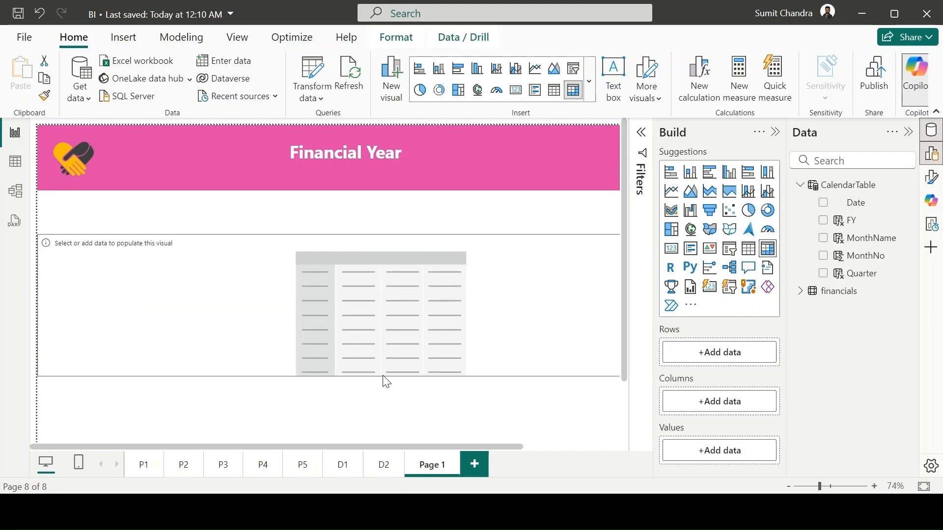
- Add FY, Quarter and MonthName from CalendarTable as the matrix rows, in that order
click(693, 356)
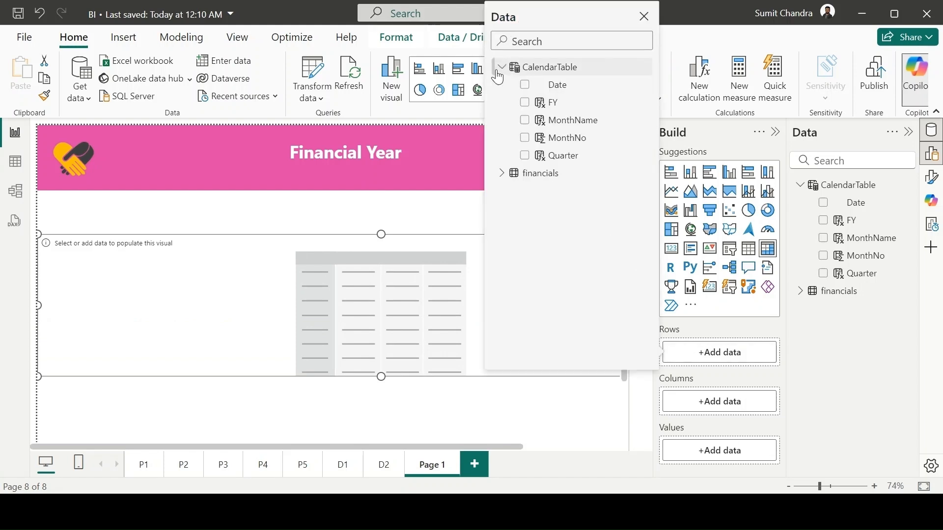
click(525, 102)
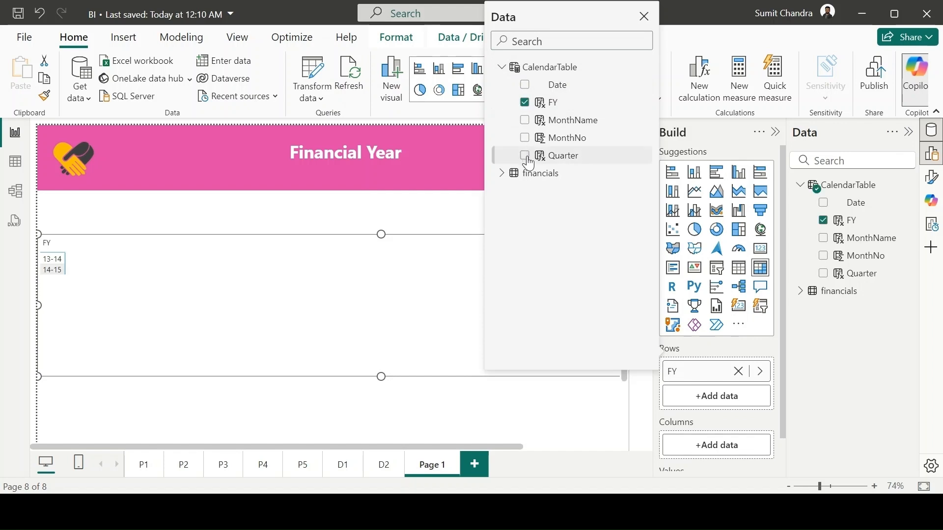
click(526, 156)
click(525, 121)
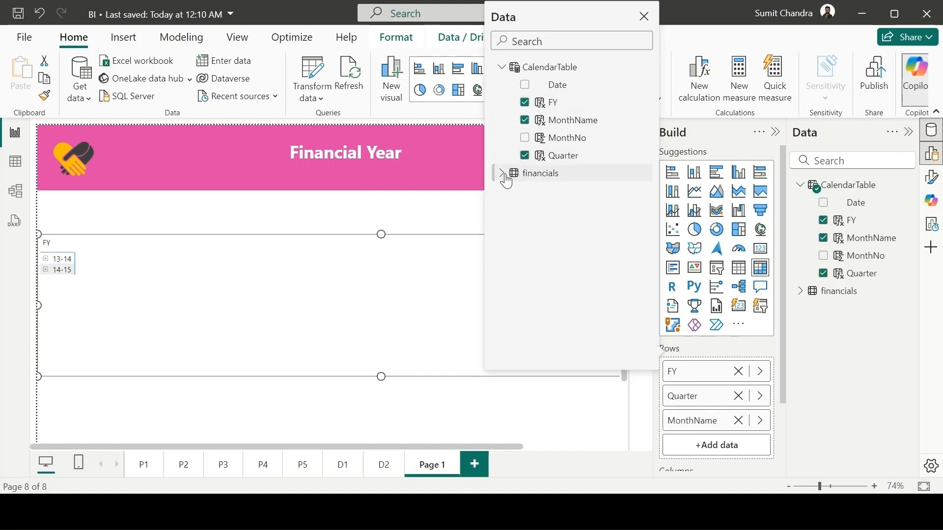
click(774, 398)
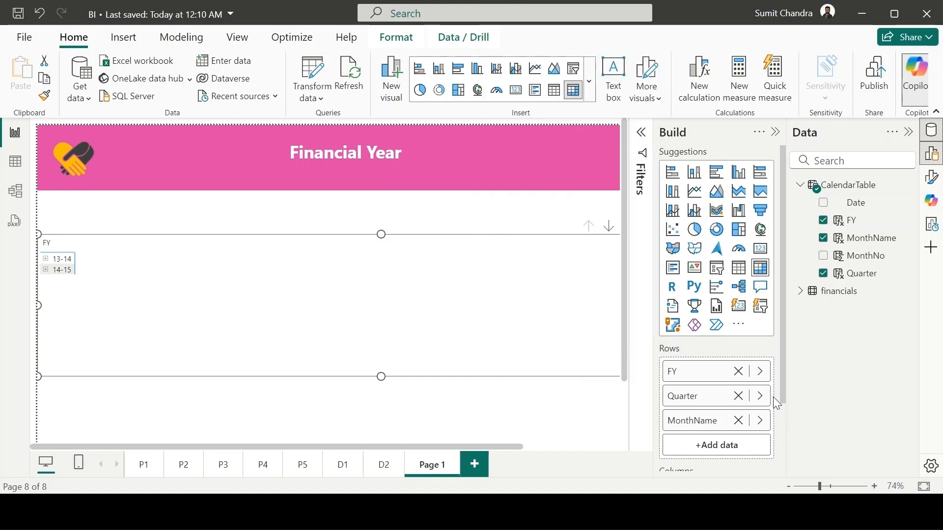
- Search the fields for "net" and add Net Profit from the financials table as the matrix values
drag(782, 389, 783, 443)
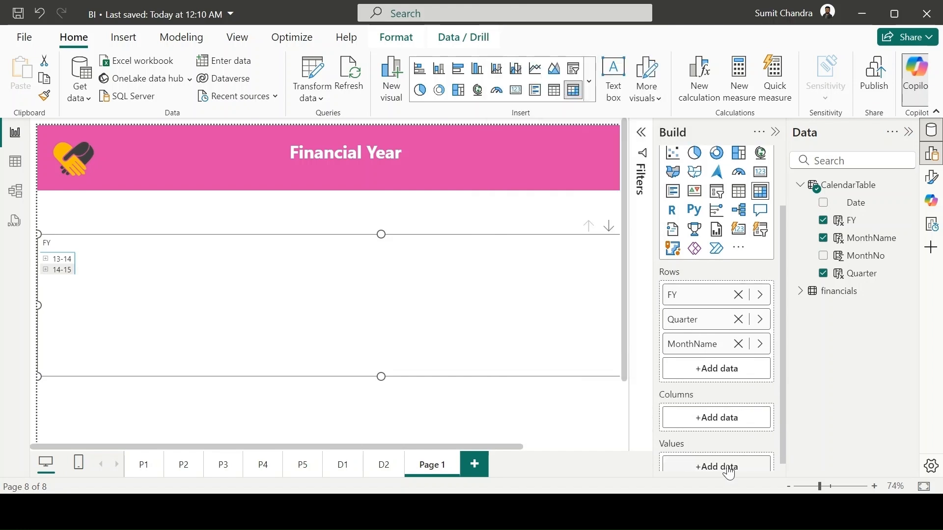
click(726, 466)
click(502, 201)
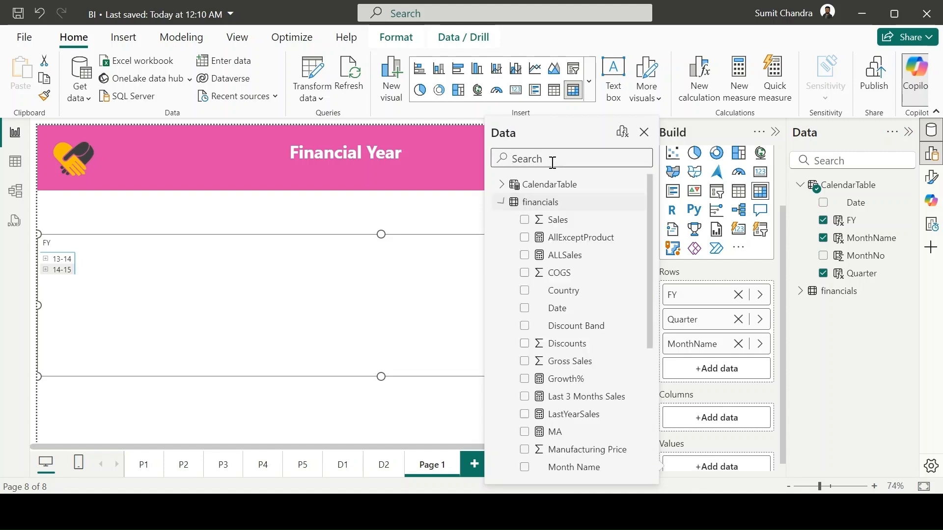
click(552, 160)
text(net)
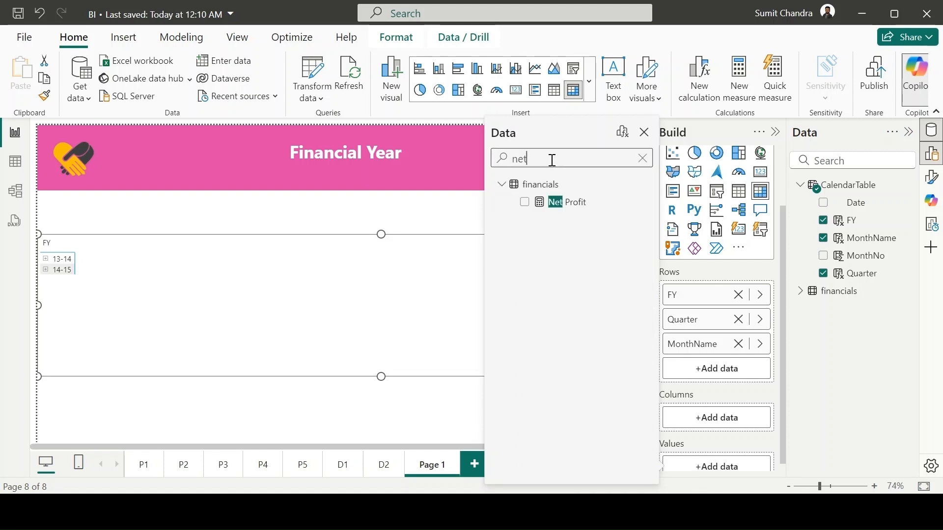
click(525, 205)
click(645, 133)
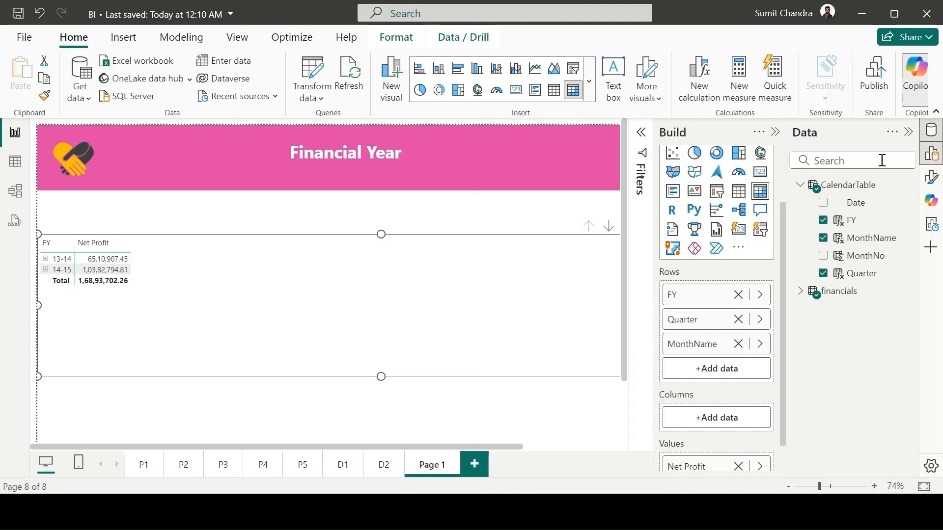
- Set the matrix layout to Tabular and expand fiscal year 14-15 and its Q1 down to the month level
click(932, 178)
click(565, 284)
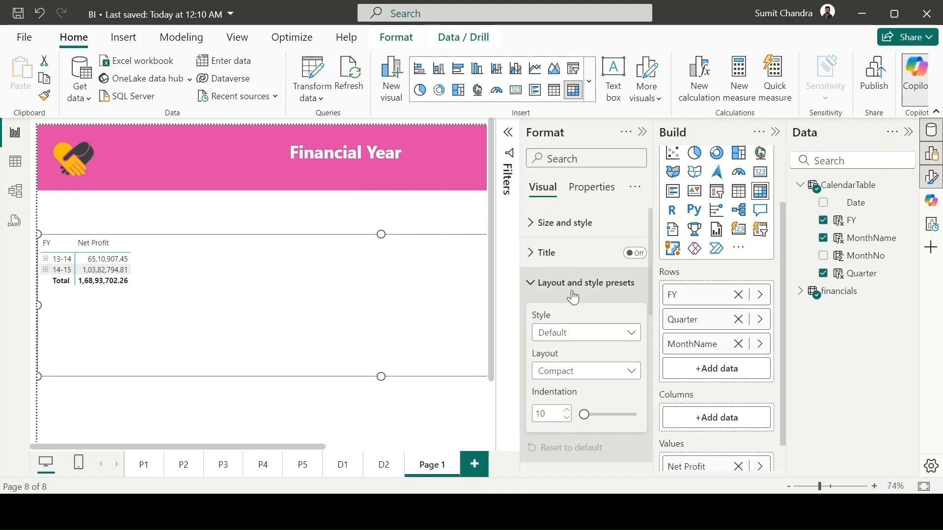
click(618, 375)
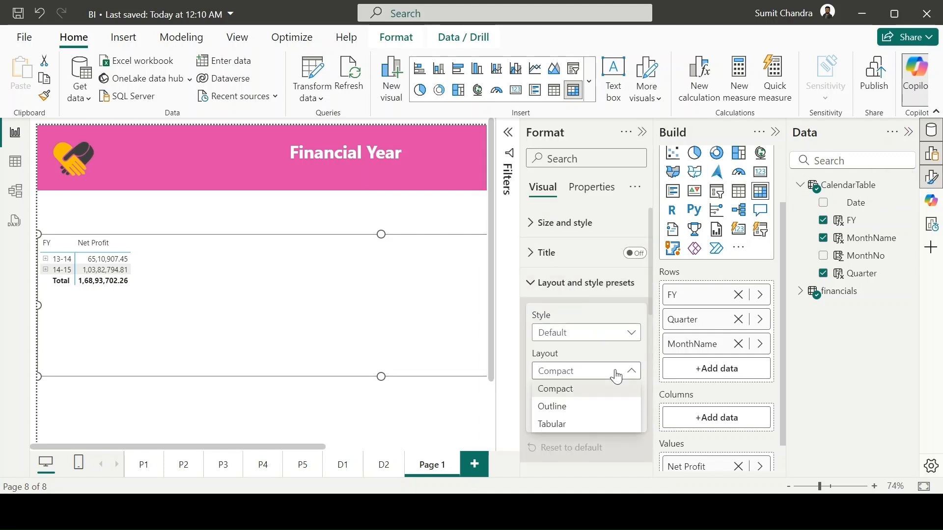
click(577, 423)
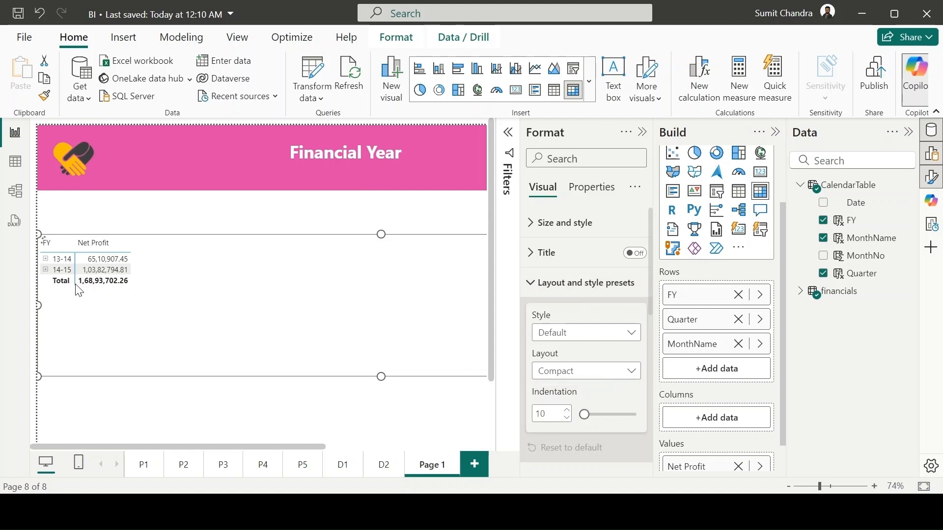
click(45, 270)
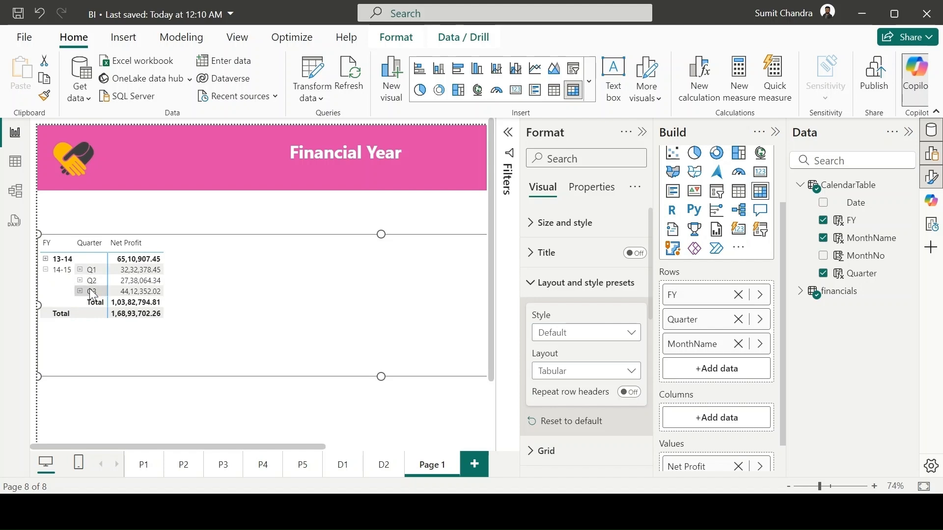
click(79, 270)
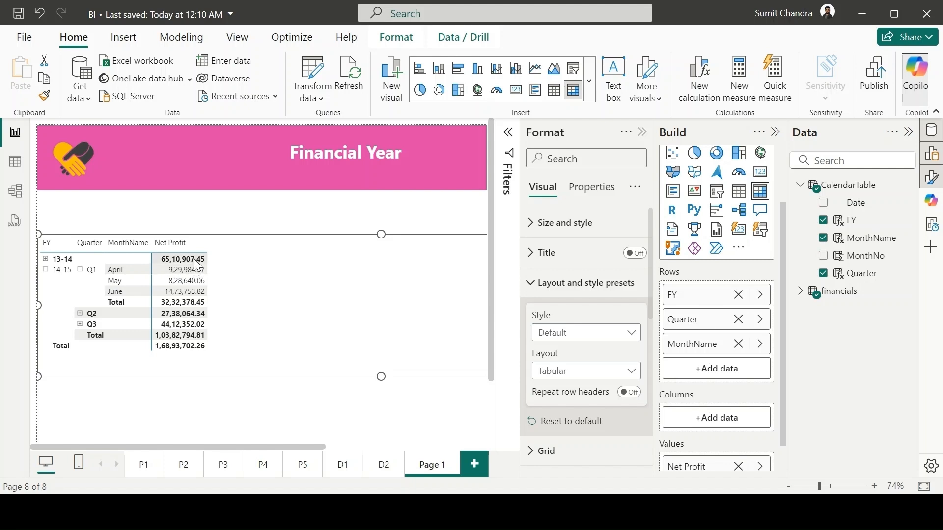
- Review the CalendarTable formula and the MonthNo, FY and Quarter column formulas in the table data, then return to the report page with nothing selected
click(16, 165)
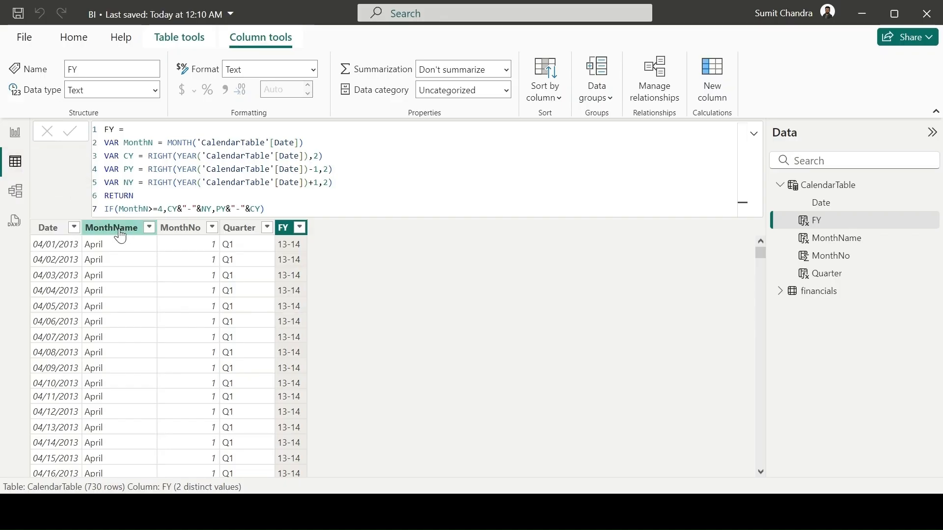
click(64, 231)
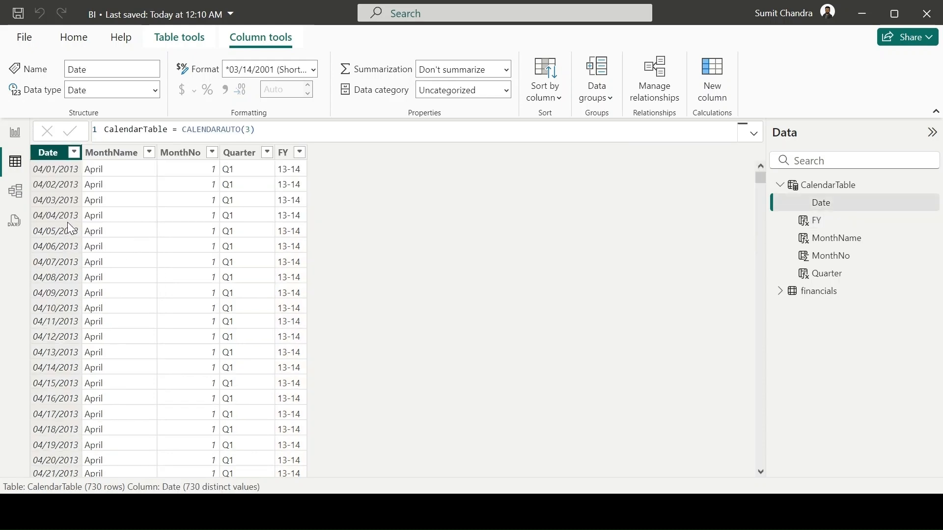
click(250, 130)
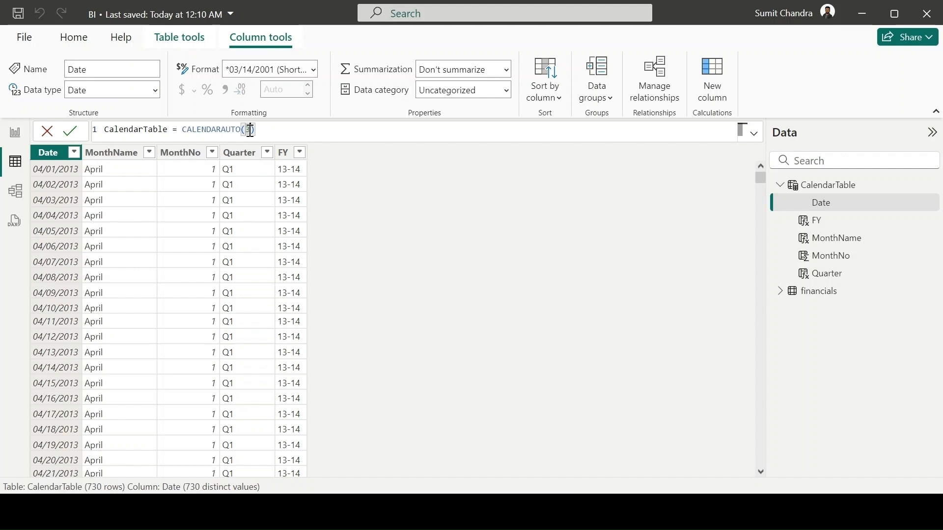
click(193, 160)
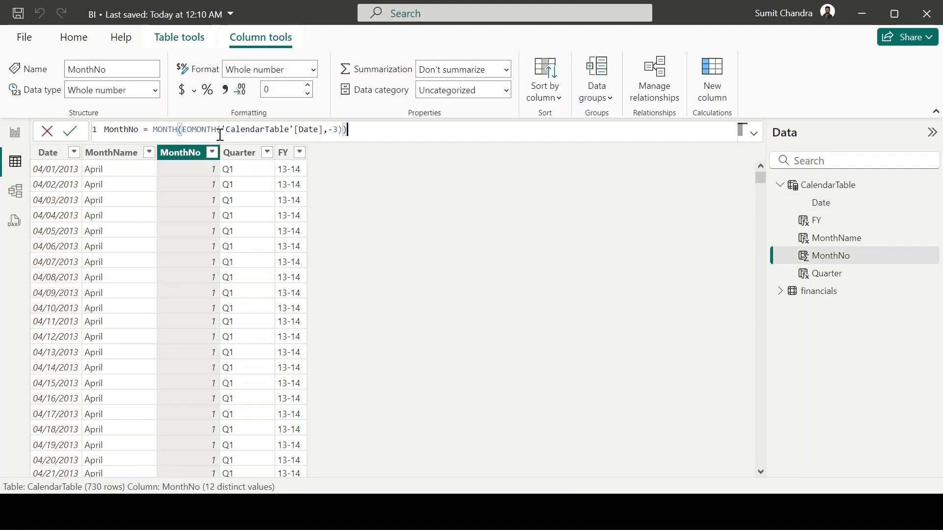
drag(339, 131, 331, 130)
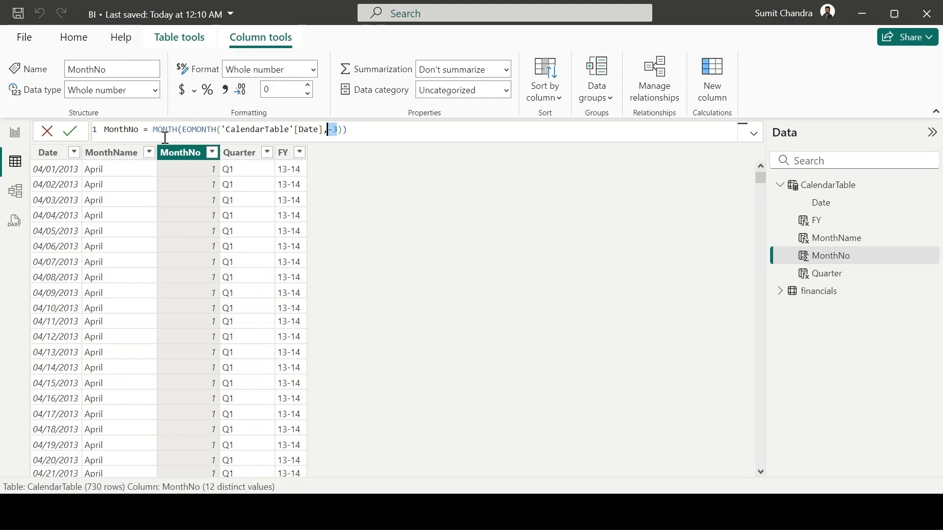
click(284, 154)
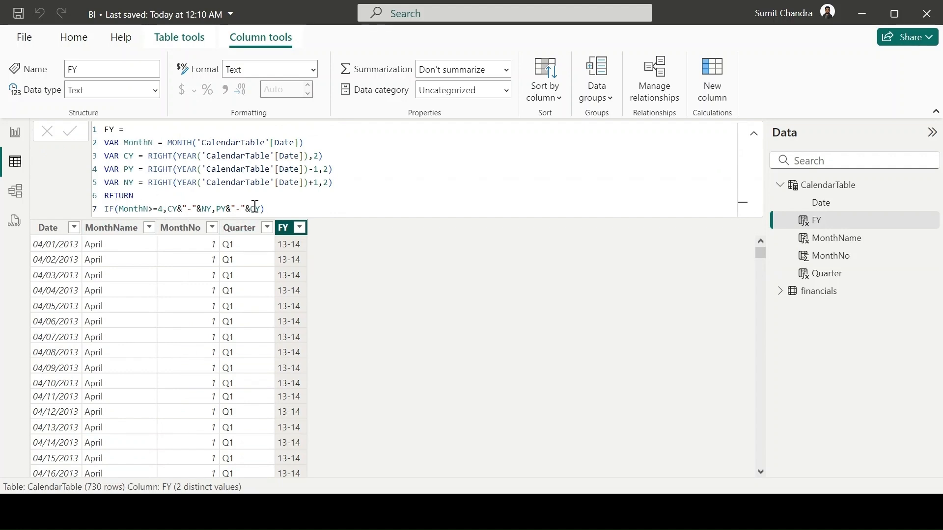
click(246, 236)
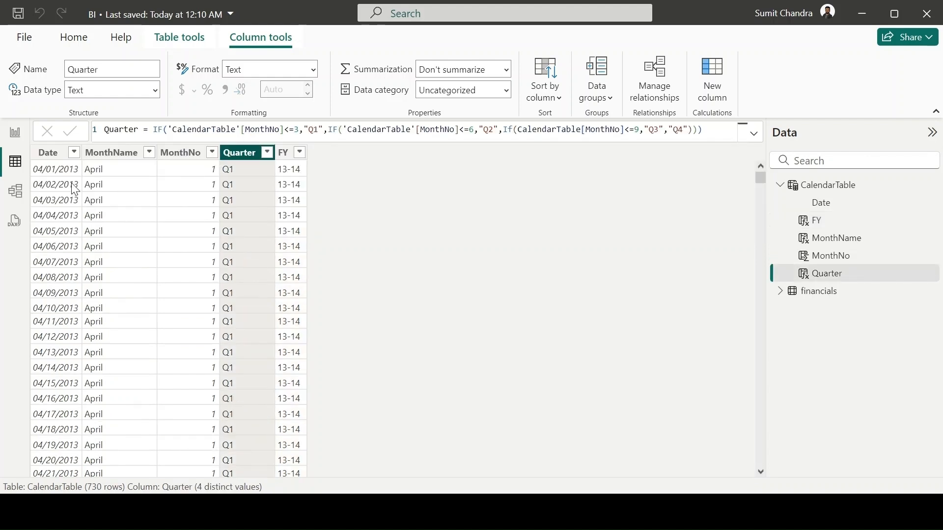
click(16, 132)
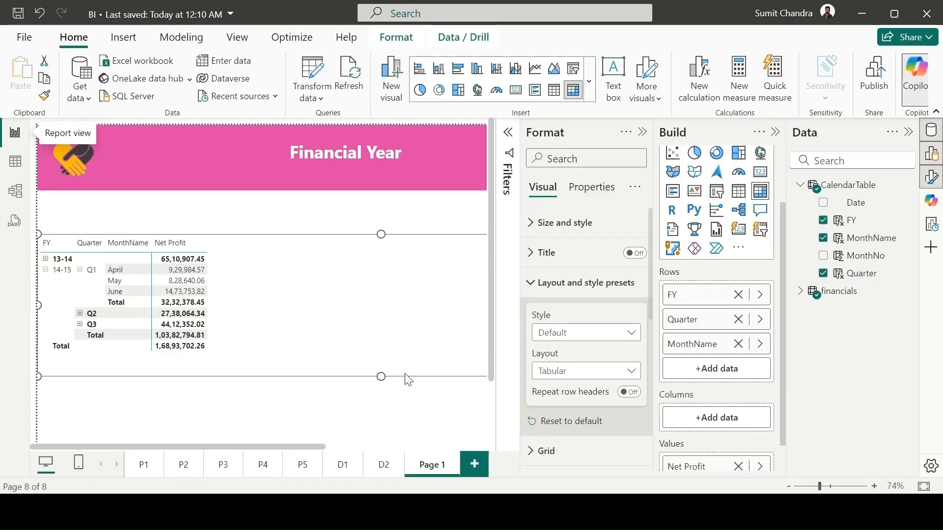
click(308, 220)
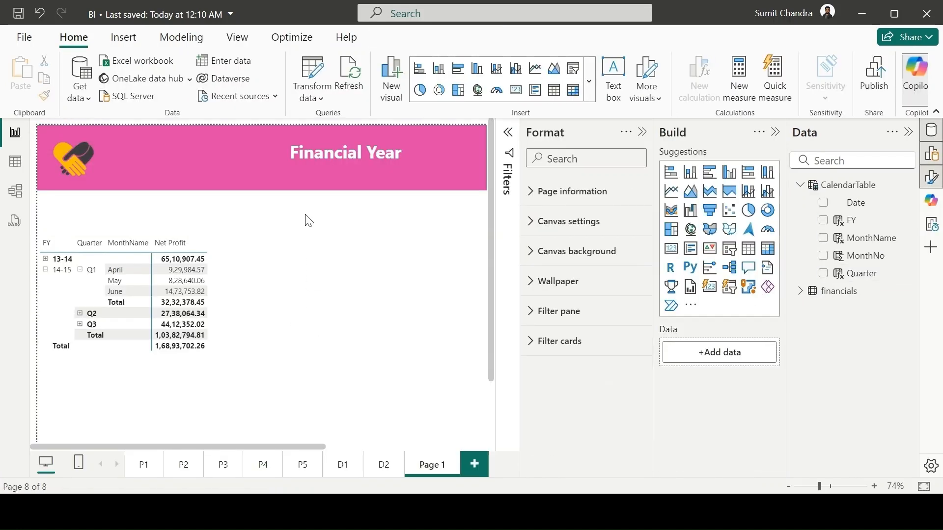